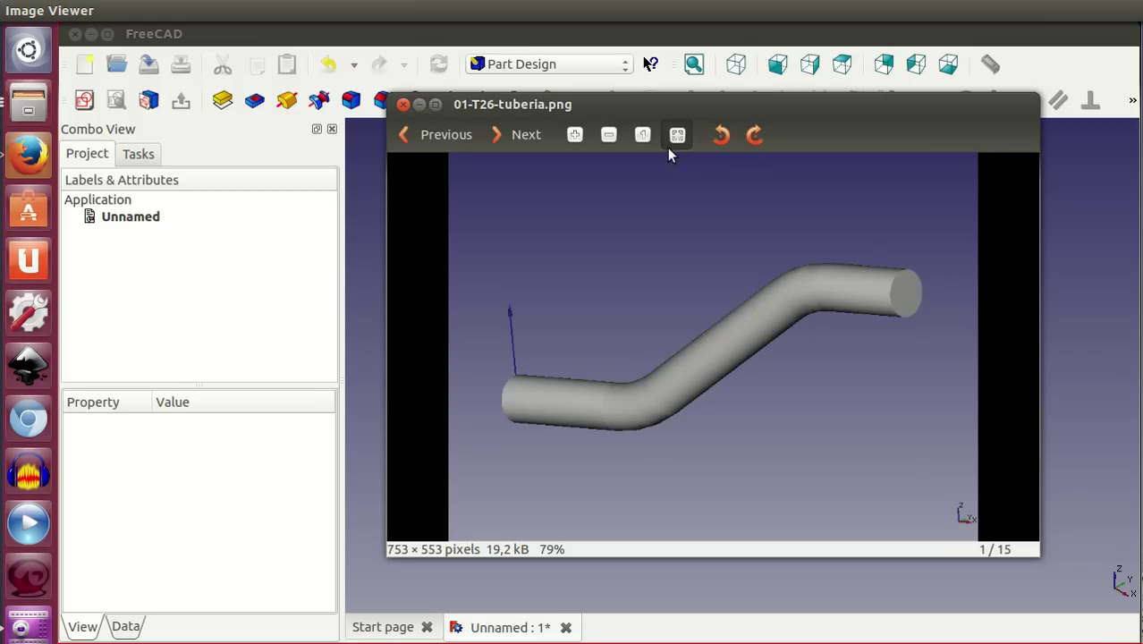
Drag the pipe reference image window aside to uncover the empty FreeCAD document.
drag(640, 112, 1014, 126)
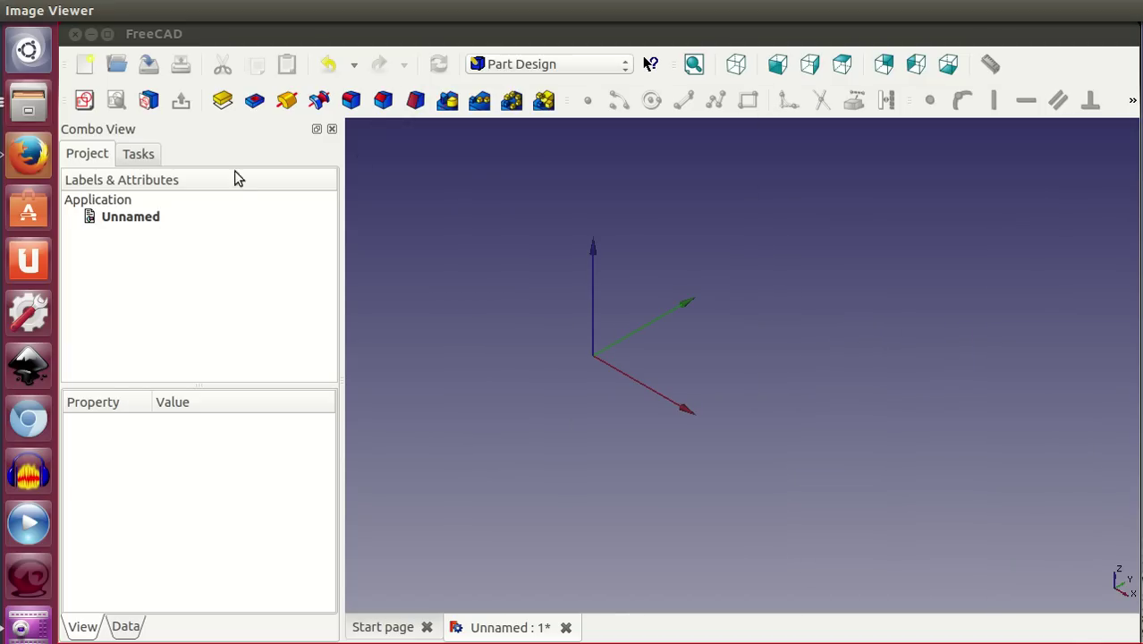
Create a new sketch on the XZ plane and pan the origin to the lower left.
click(85, 100)
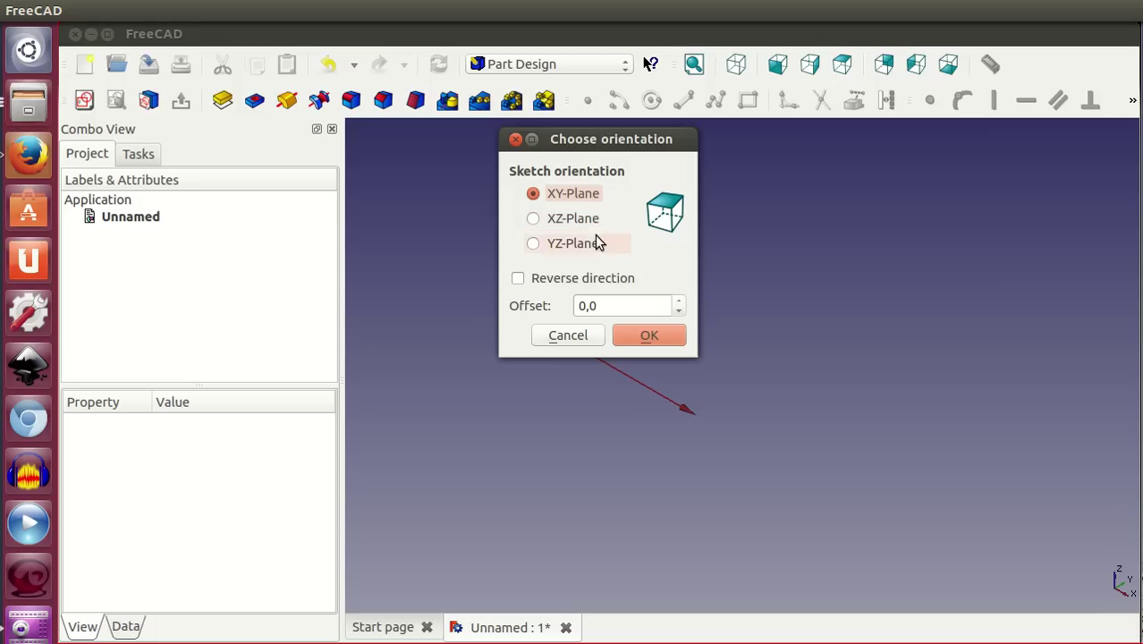
click(557, 218)
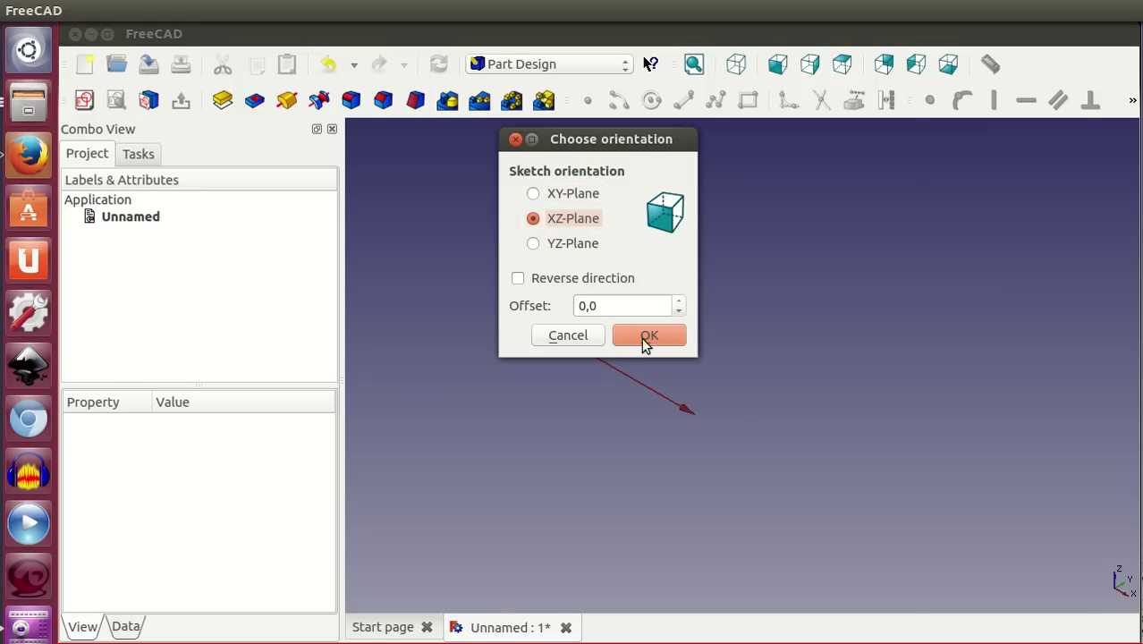
click(646, 341)
middle_drag(862, 288, 622, 430)
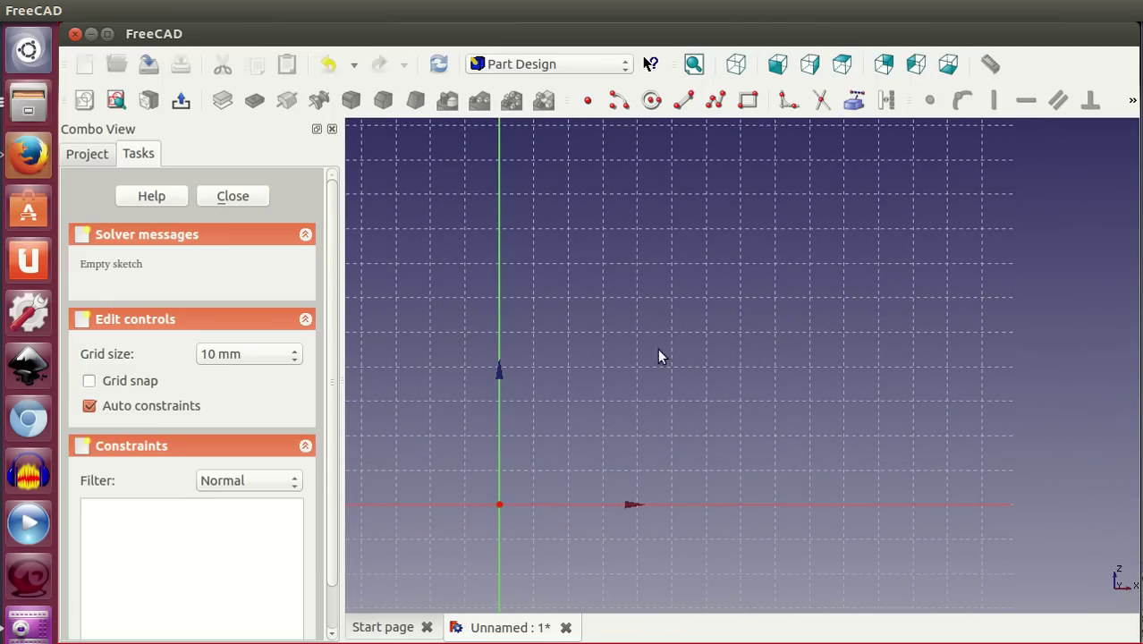
Draw a bottom horizontal line from the origin, a slanted line, and a higher horizontal line.
click(684, 101)
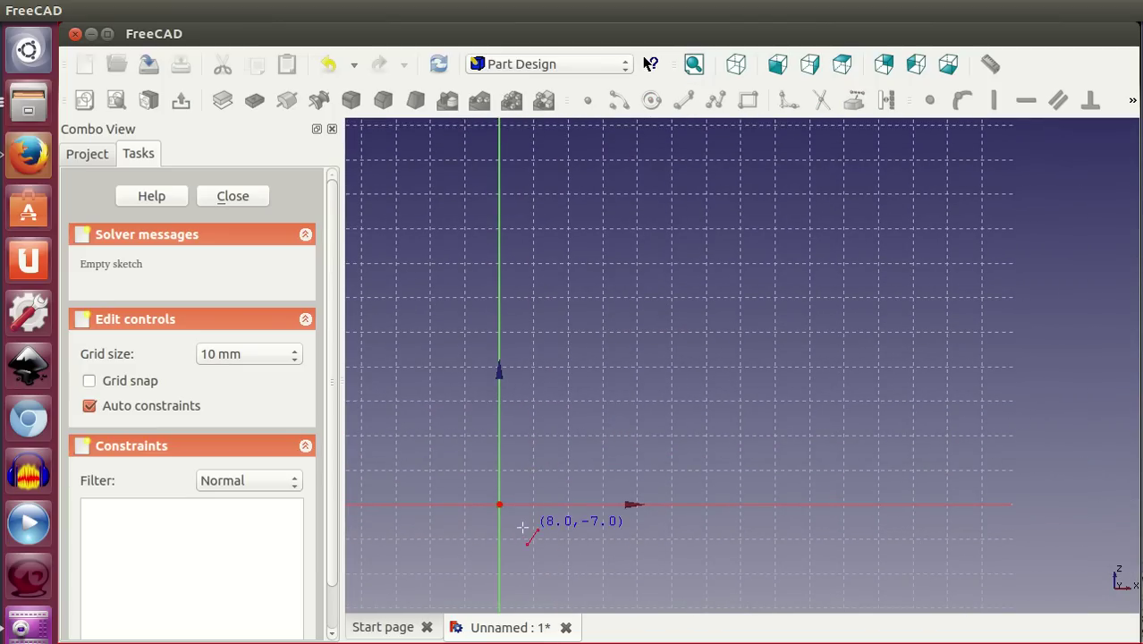
click(499, 505)
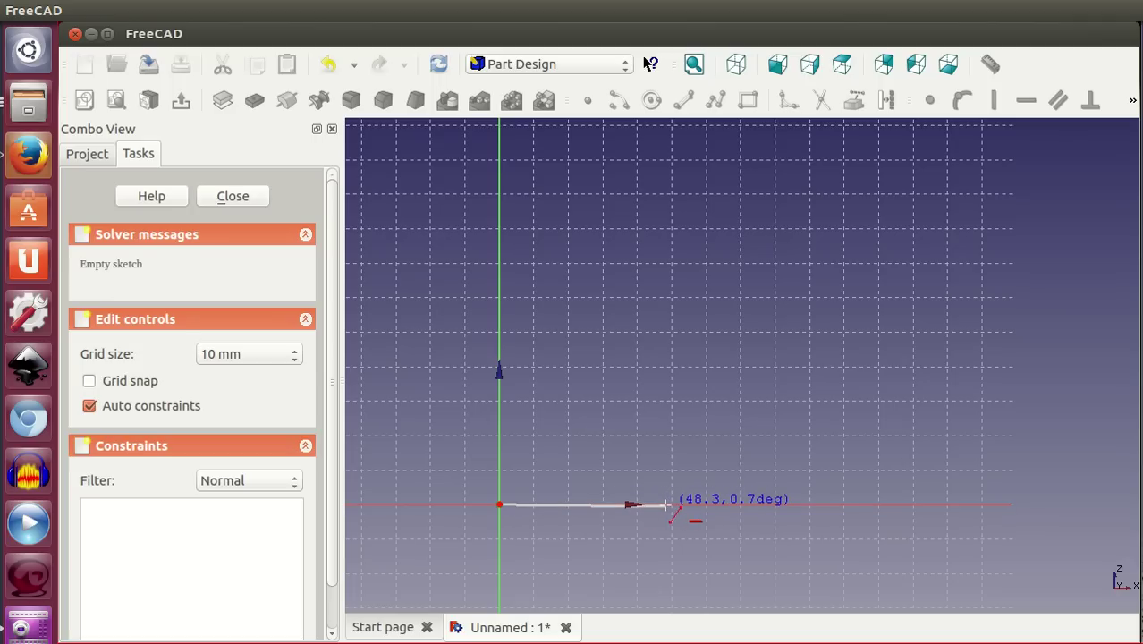
click(667, 504)
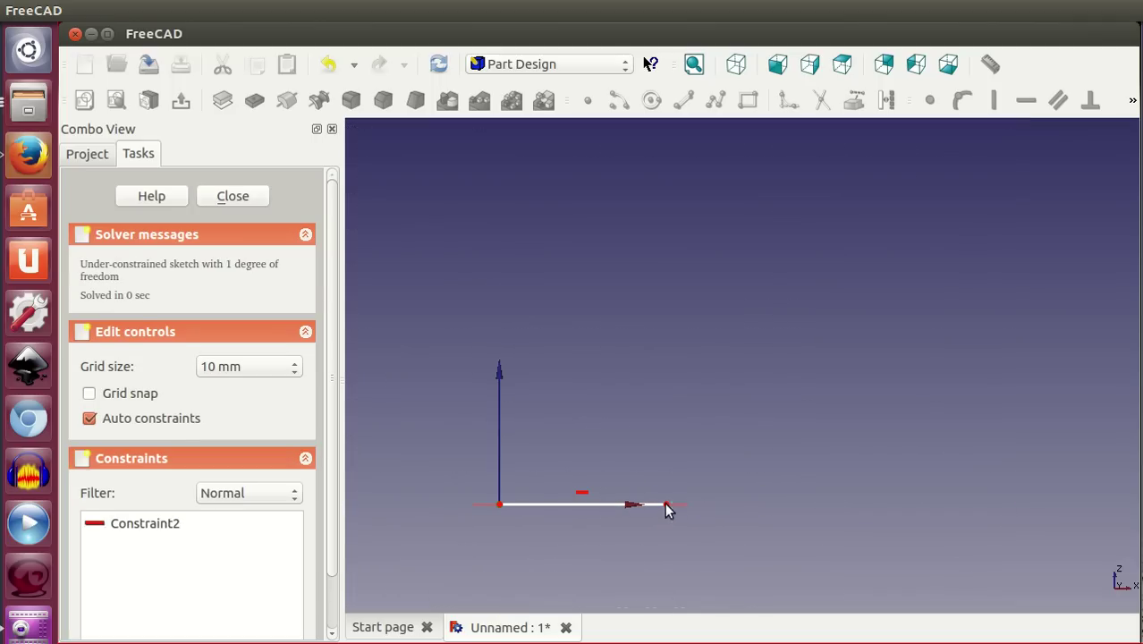
click(688, 485)
click(745, 410)
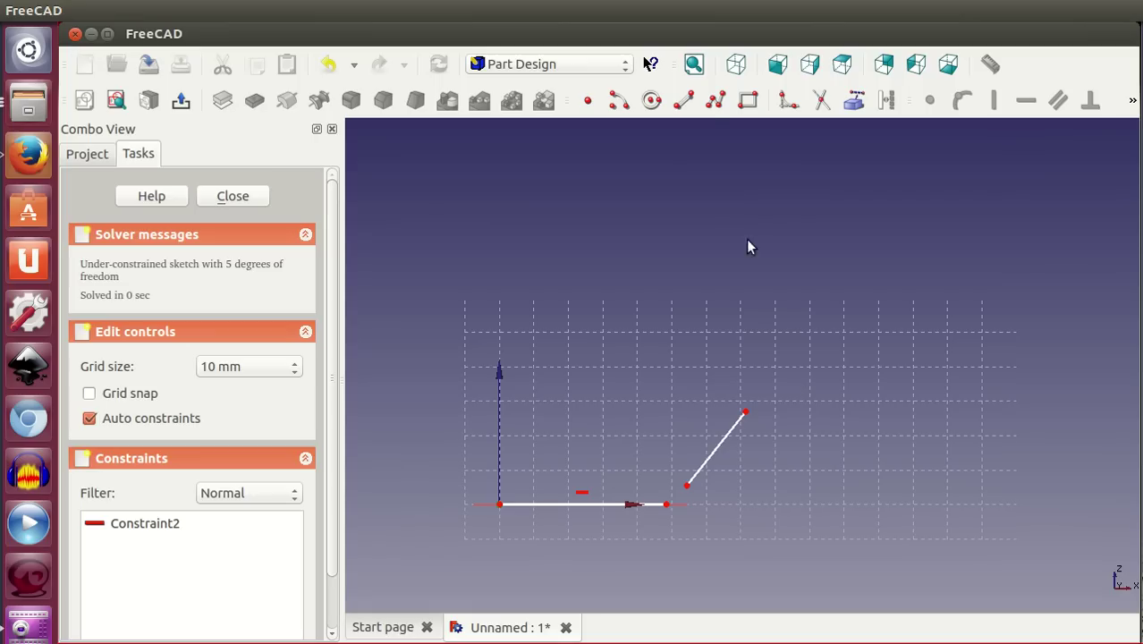
click(684, 100)
click(775, 392)
click(880, 391)
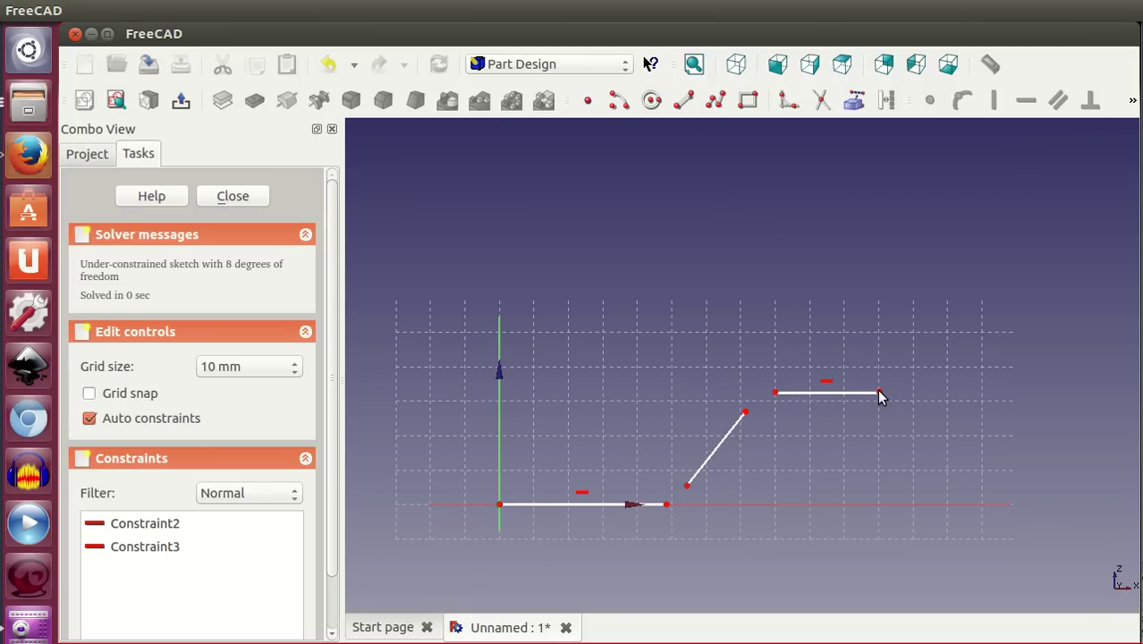
click(788, 102)
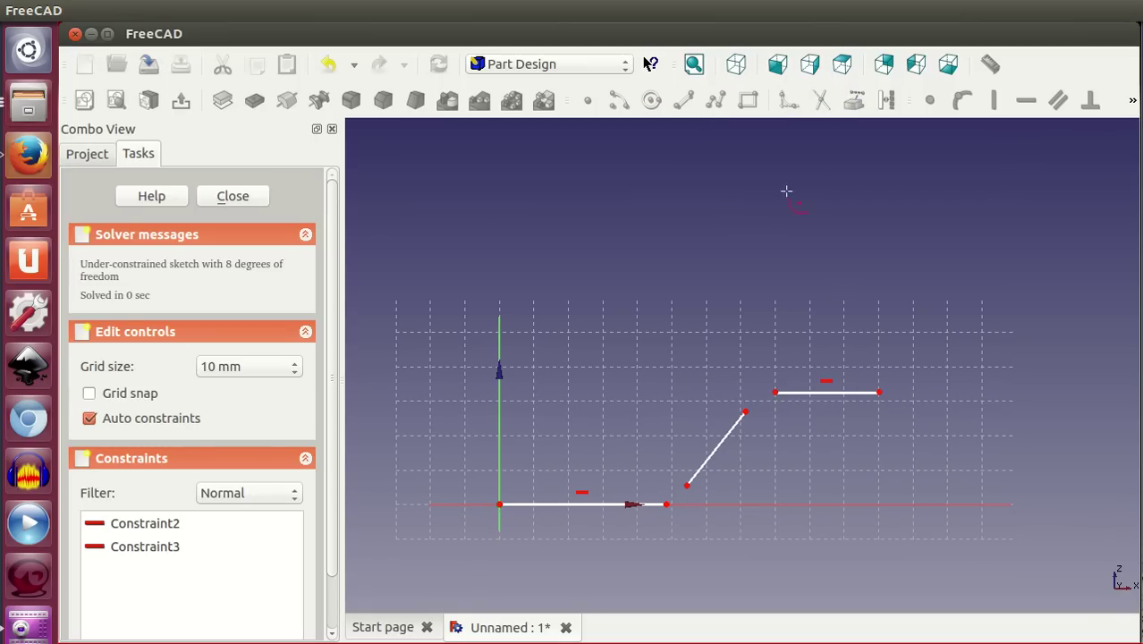
Fillet the bottom-slanted and slanted-top corners, extend the top line rightward, and close the sketch.
click(656, 506)
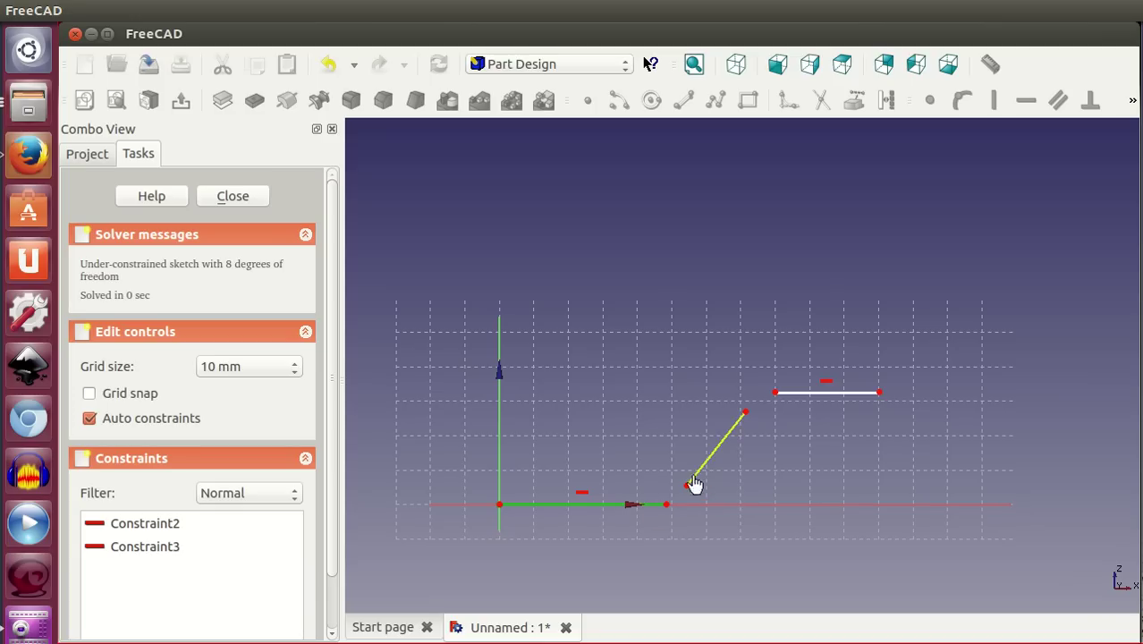
click(694, 481)
click(736, 422)
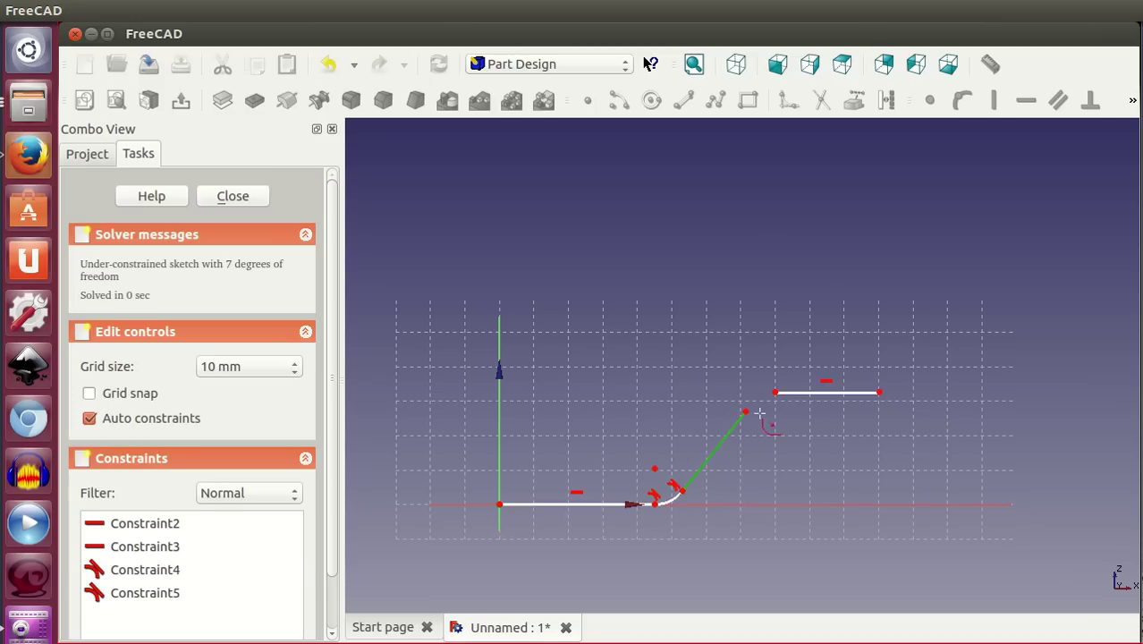
click(799, 393)
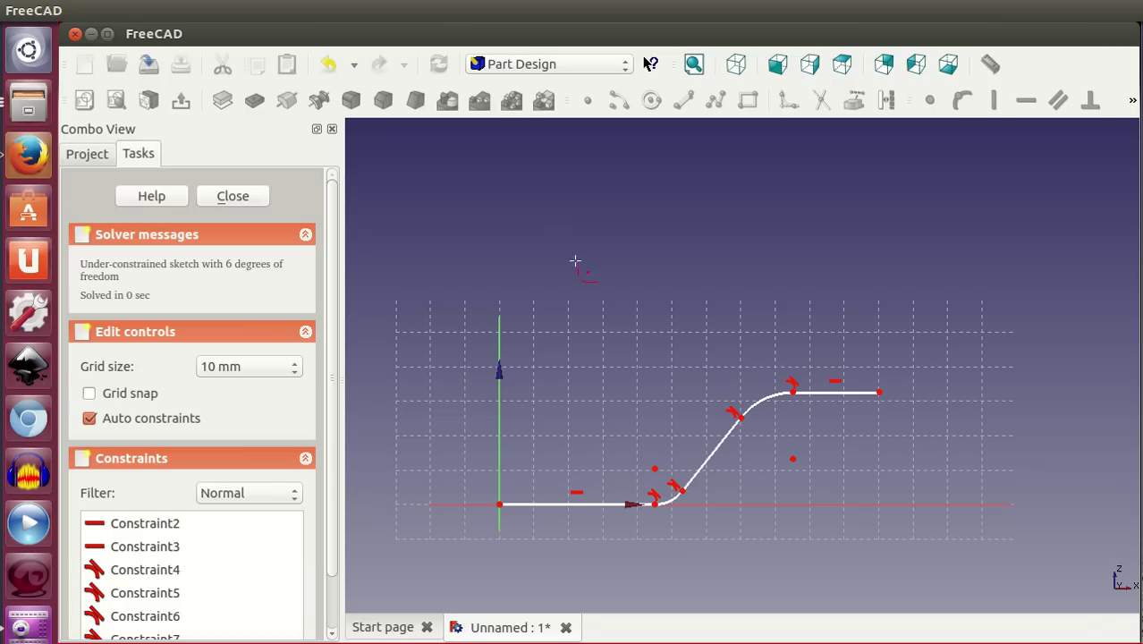
right_click(596, 326)
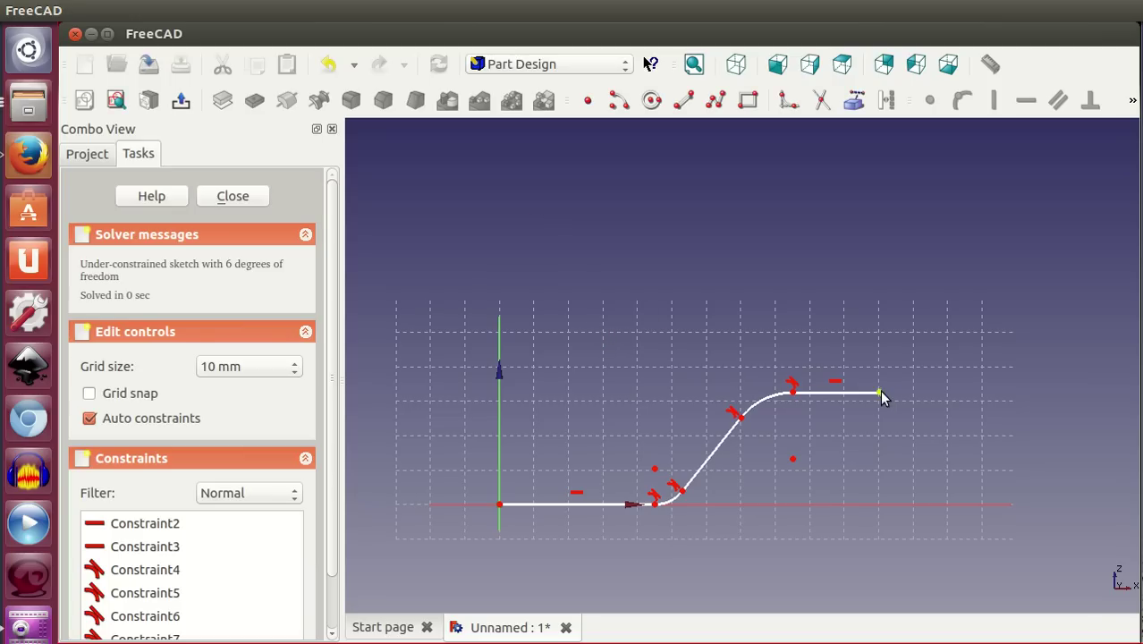
drag(880, 392, 918, 393)
click(250, 195)
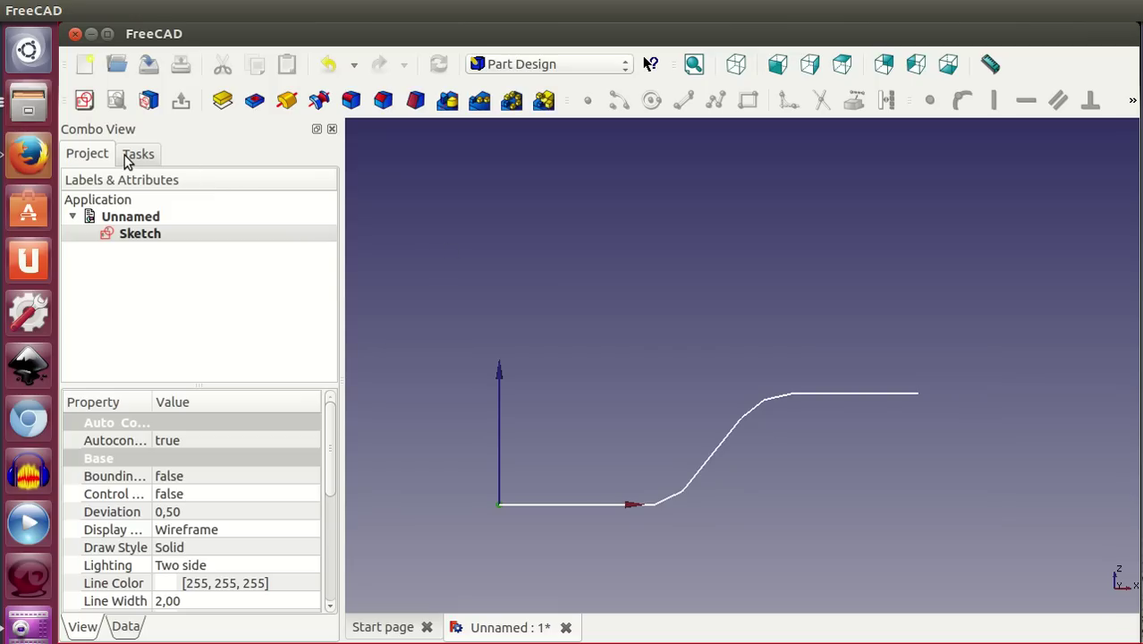
Rename the path sketch to 'boceto-trayectoria' in the model tree.
click(158, 236)
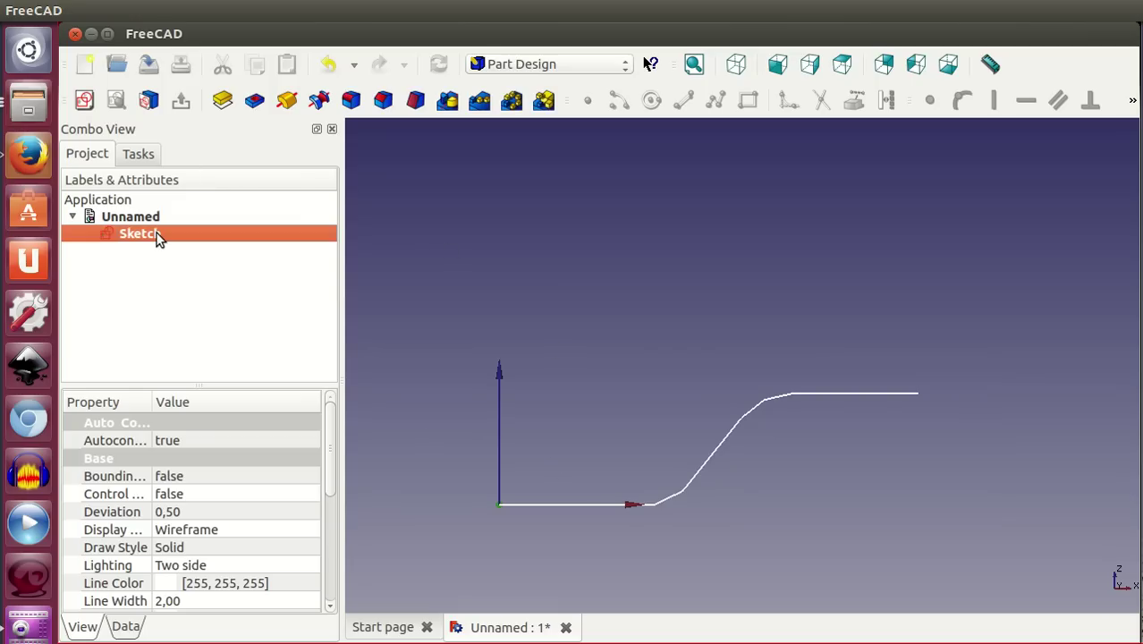
click(158, 235)
text(boc)
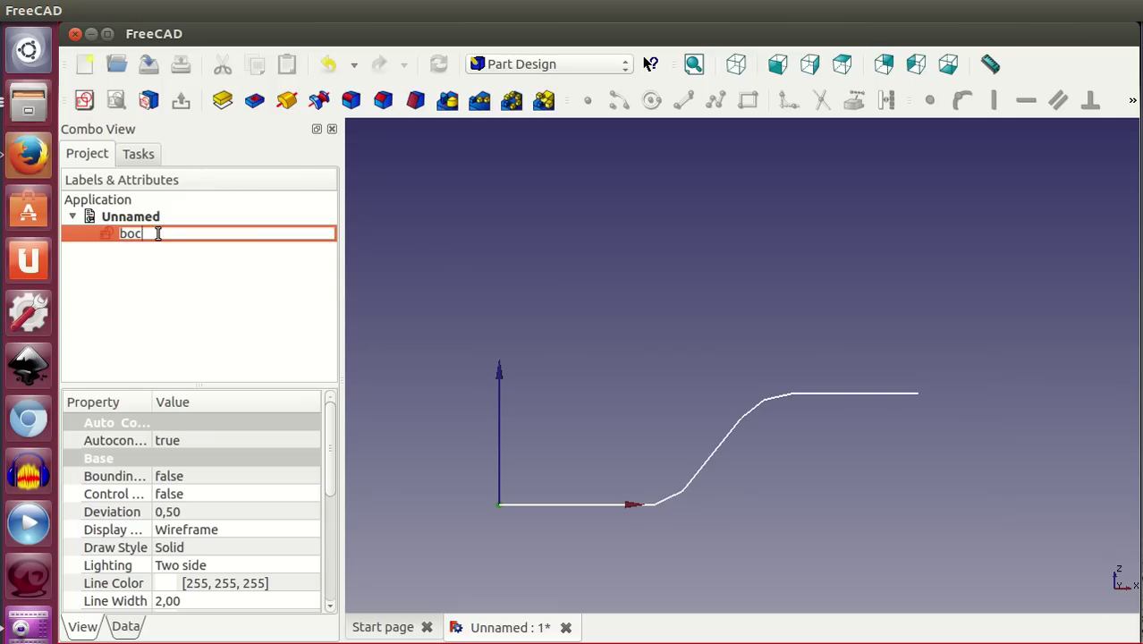
text(eto-trayecto)
text(ria)
key(Return)
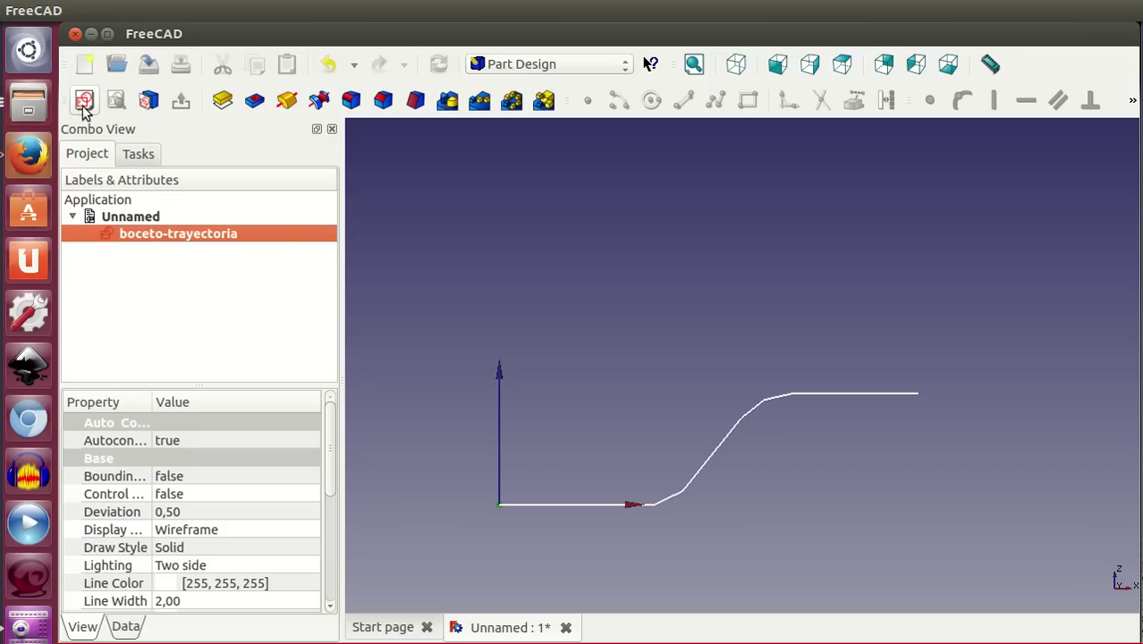
Briefly reopen and close the path sketch, clear the selection, and begin a new sketch.
click(84, 102)
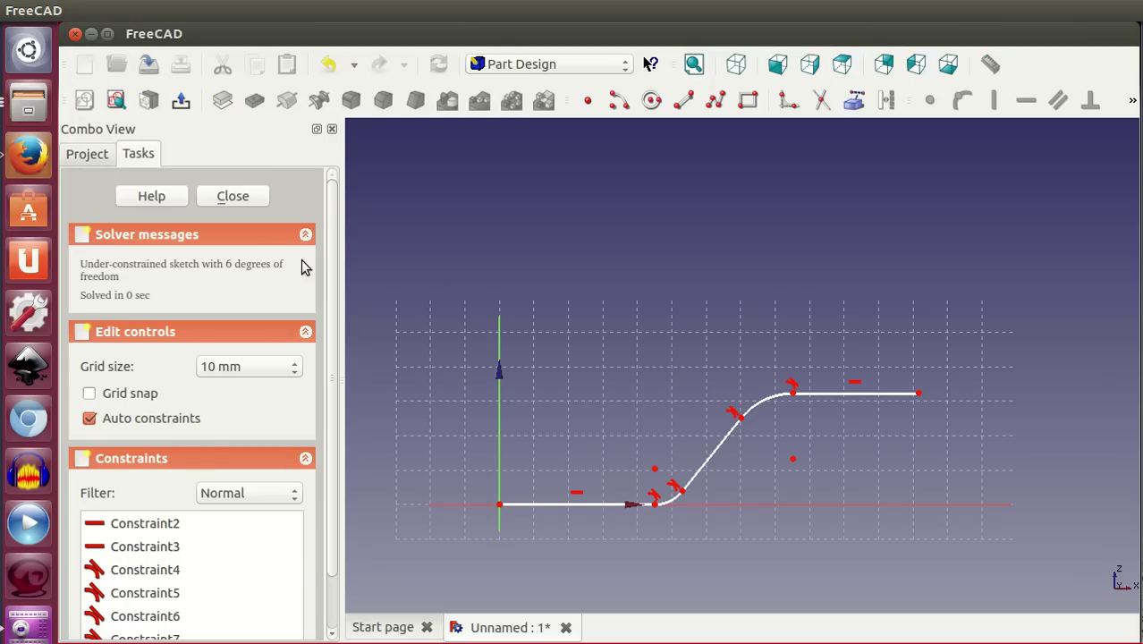
click(234, 197)
click(148, 216)
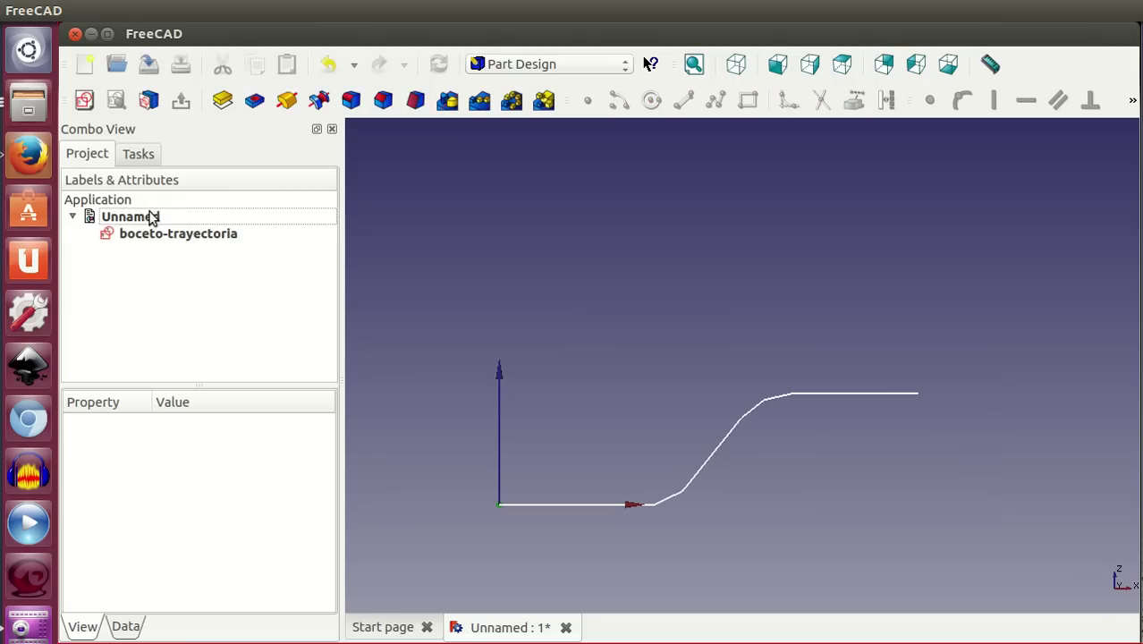
click(84, 101)
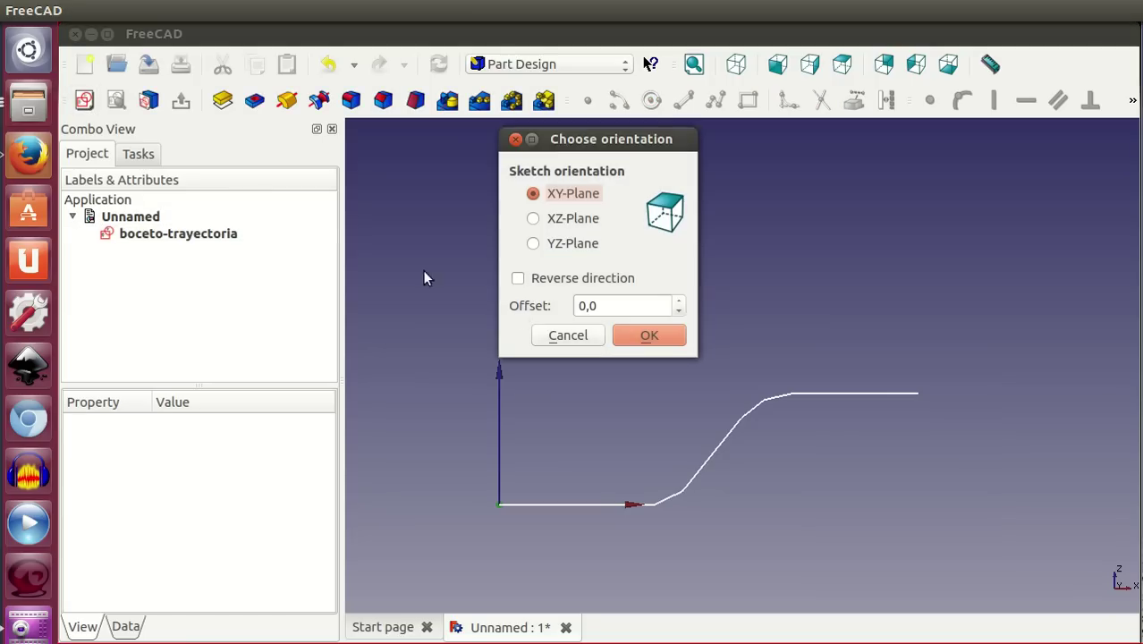
Draw a small circle centred on the origin in a new YZ-plane sketch and close it.
click(565, 243)
click(650, 337)
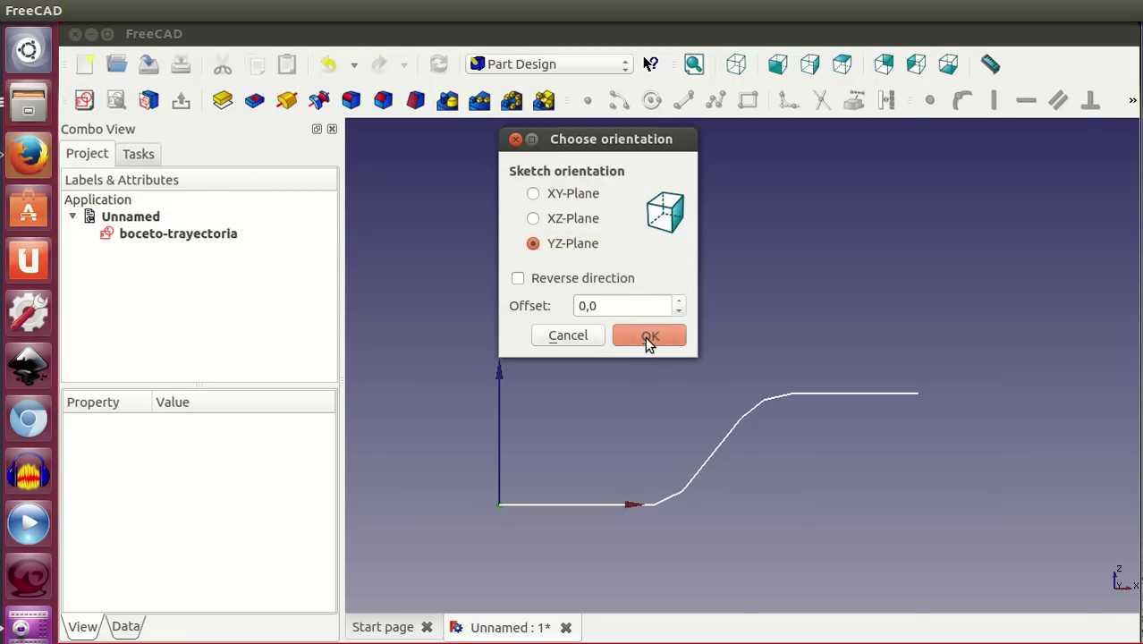
scroll(720, 356, up, 3)
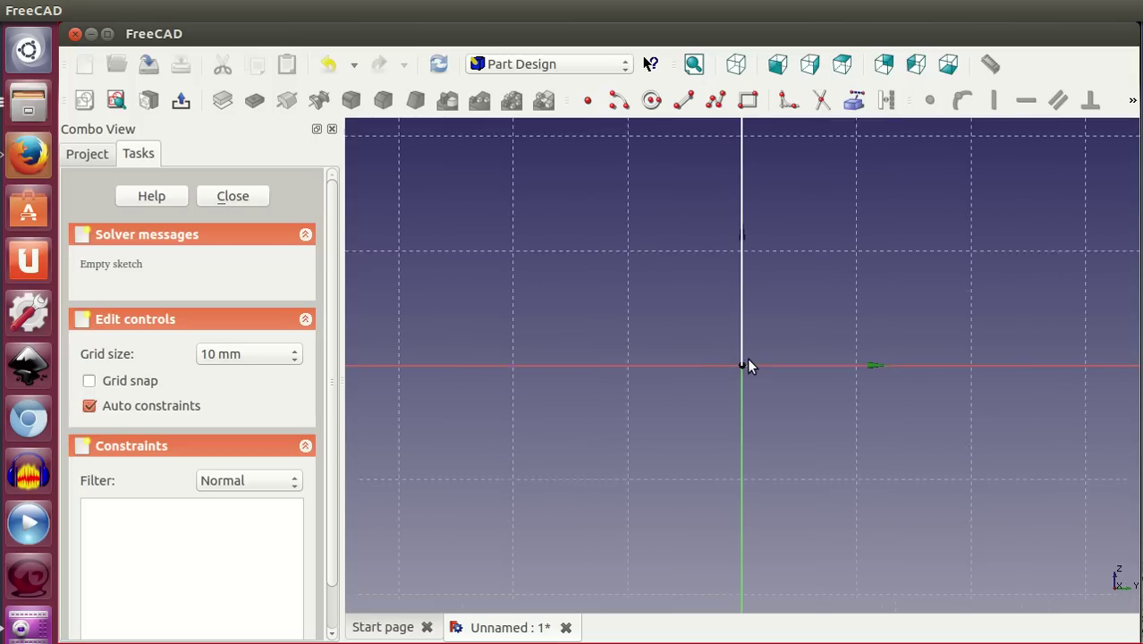
click(652, 101)
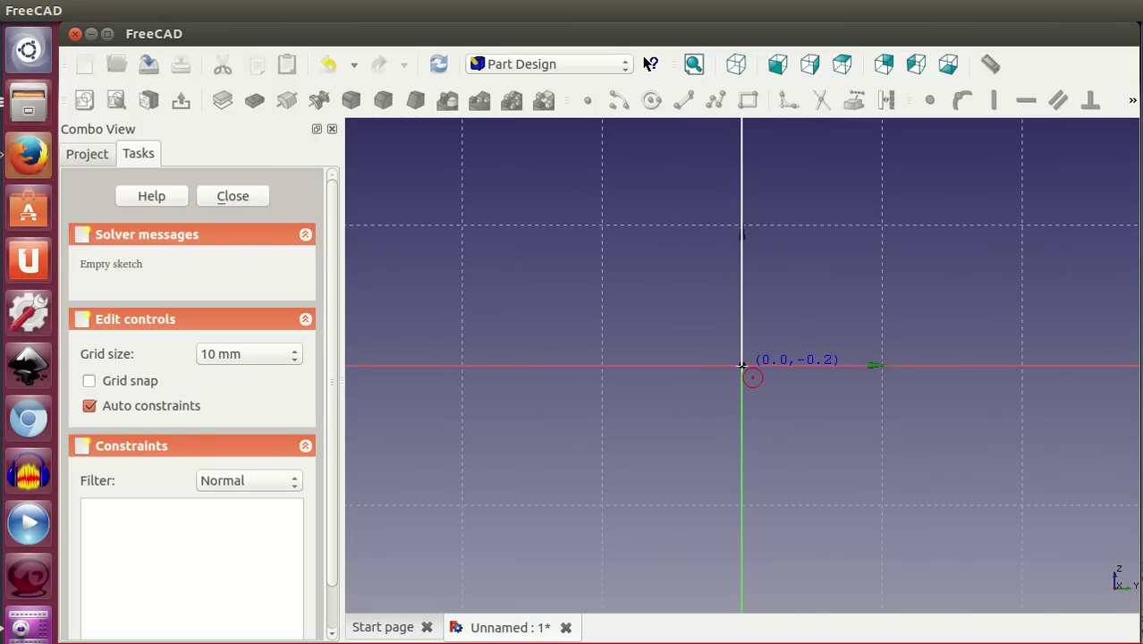
click(741, 365)
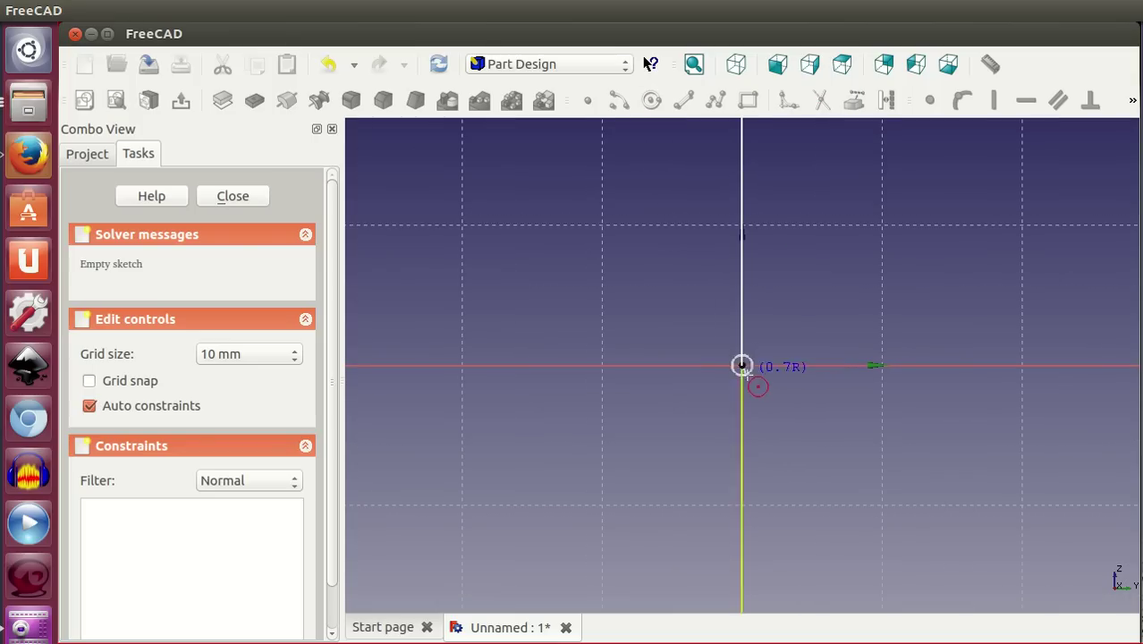
click(757, 382)
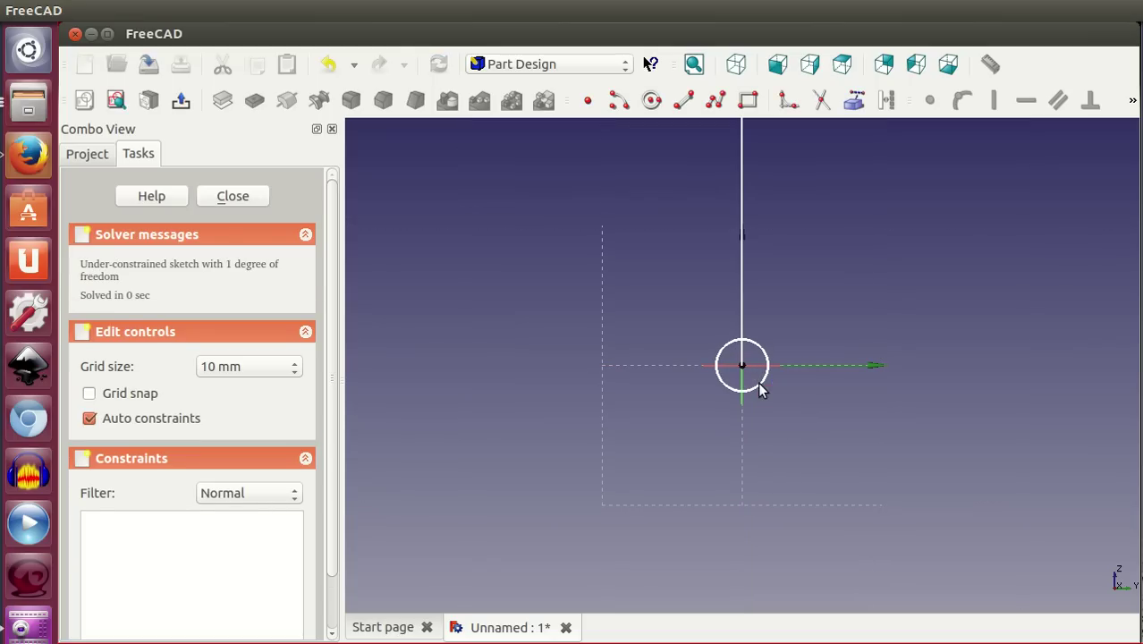
click(243, 199)
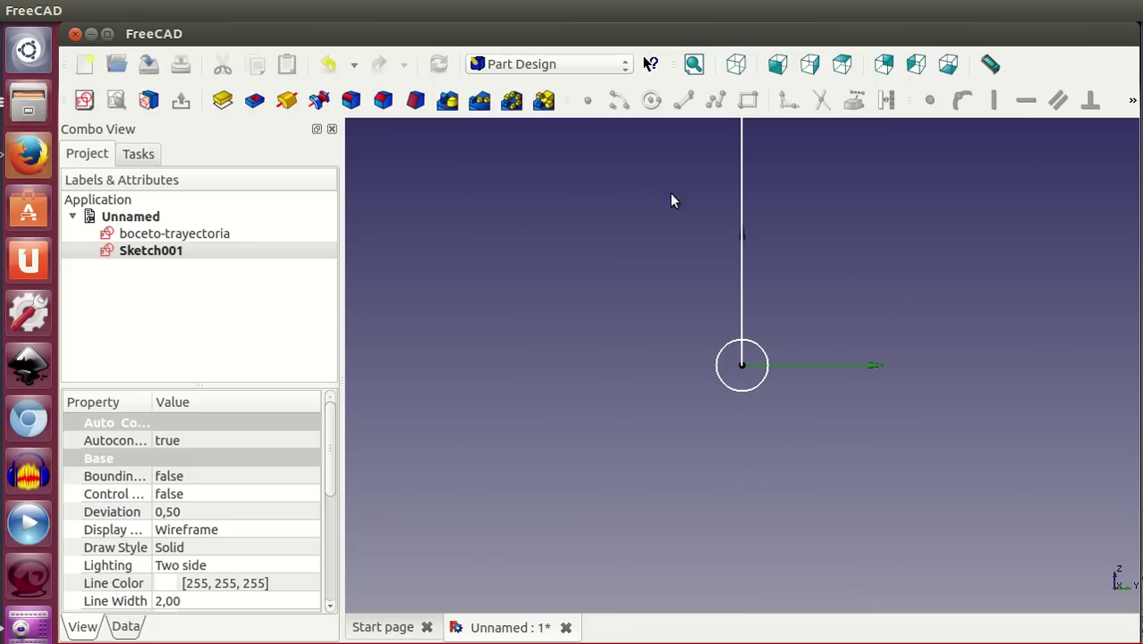
View the path from the front, fit it all, then switch to isometric.
click(739, 68)
click(777, 65)
click(695, 64)
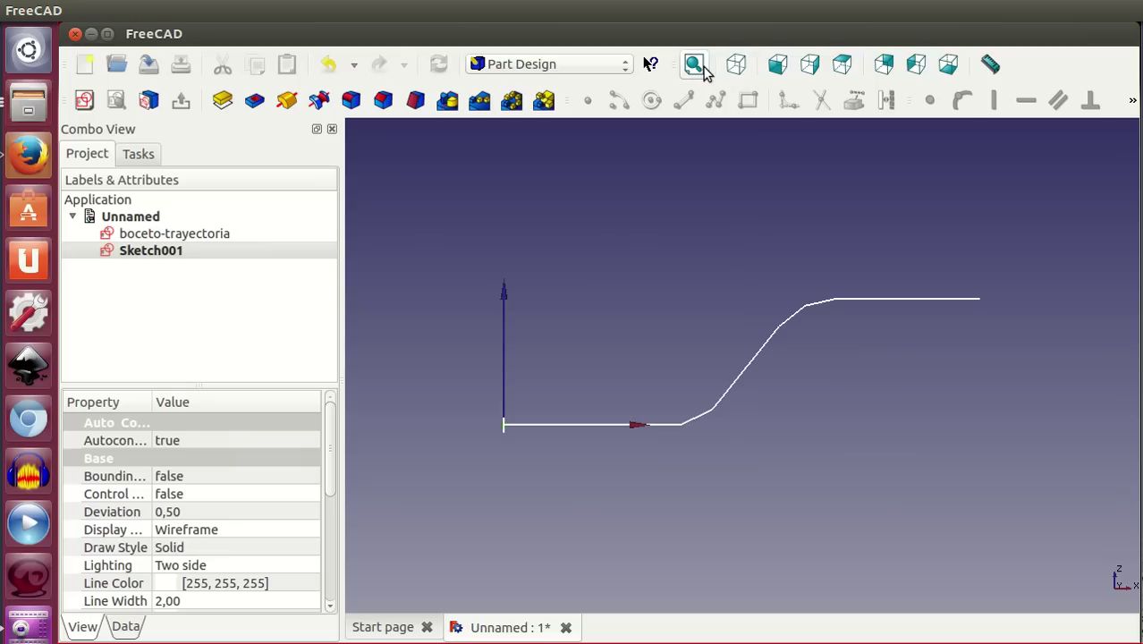
click(736, 64)
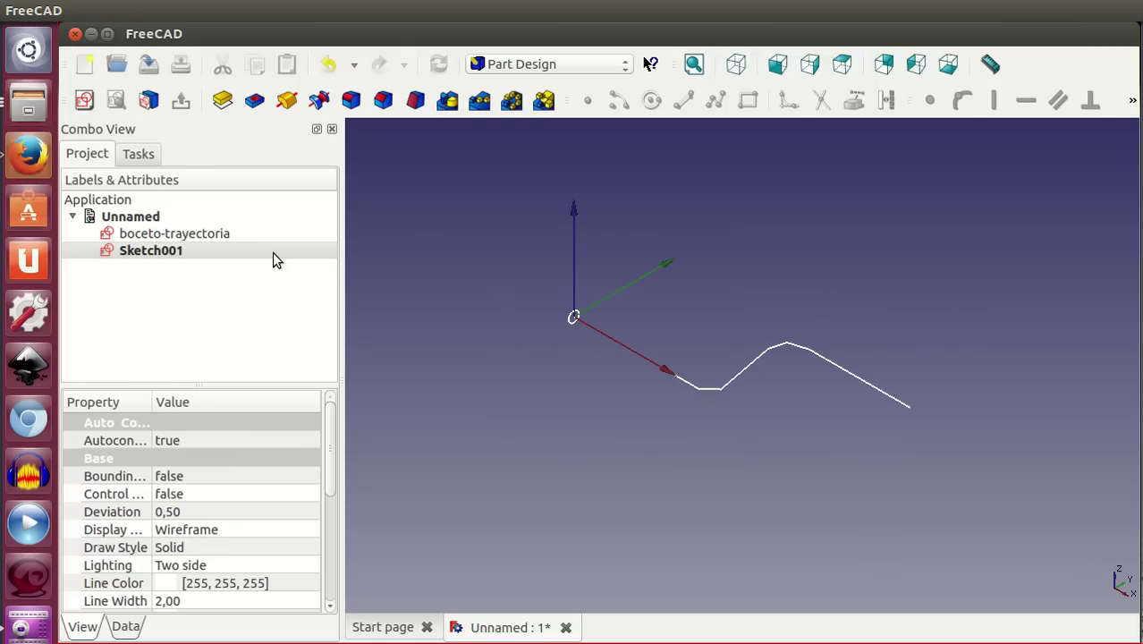
Rename Sketch001 to 'boceto-seccion' in the model tree.
click(211, 254)
click(211, 254)
text(boceto-seccion)
key(Return)
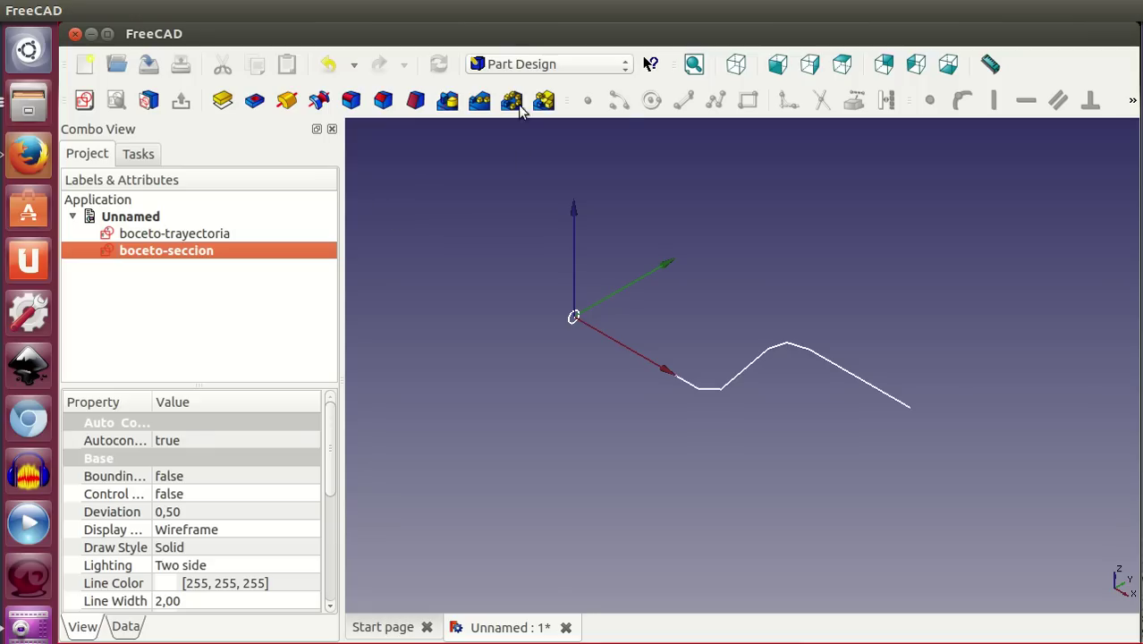
click(517, 63)
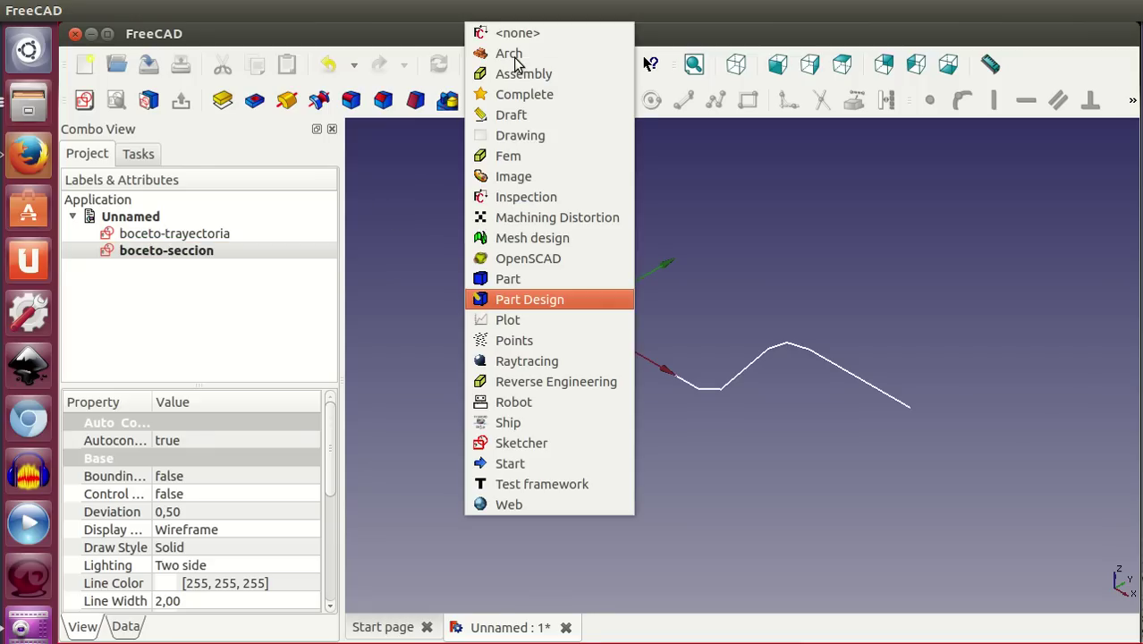
In the Part workbench, start a Sweep and add boceto-seccion as its profile.
click(528, 279)
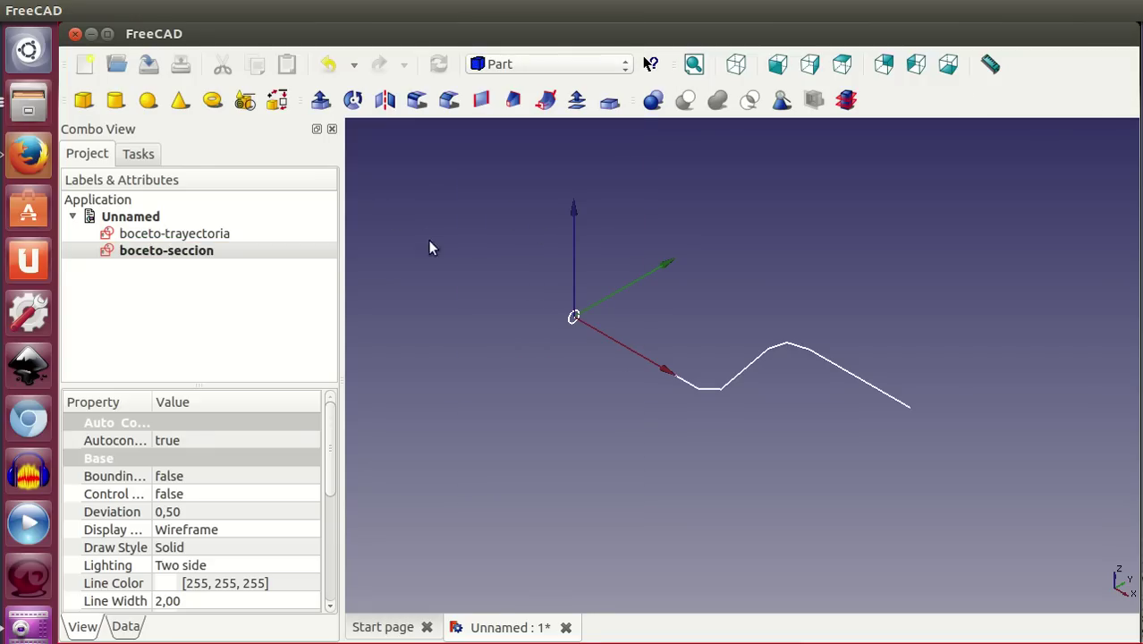
click(546, 102)
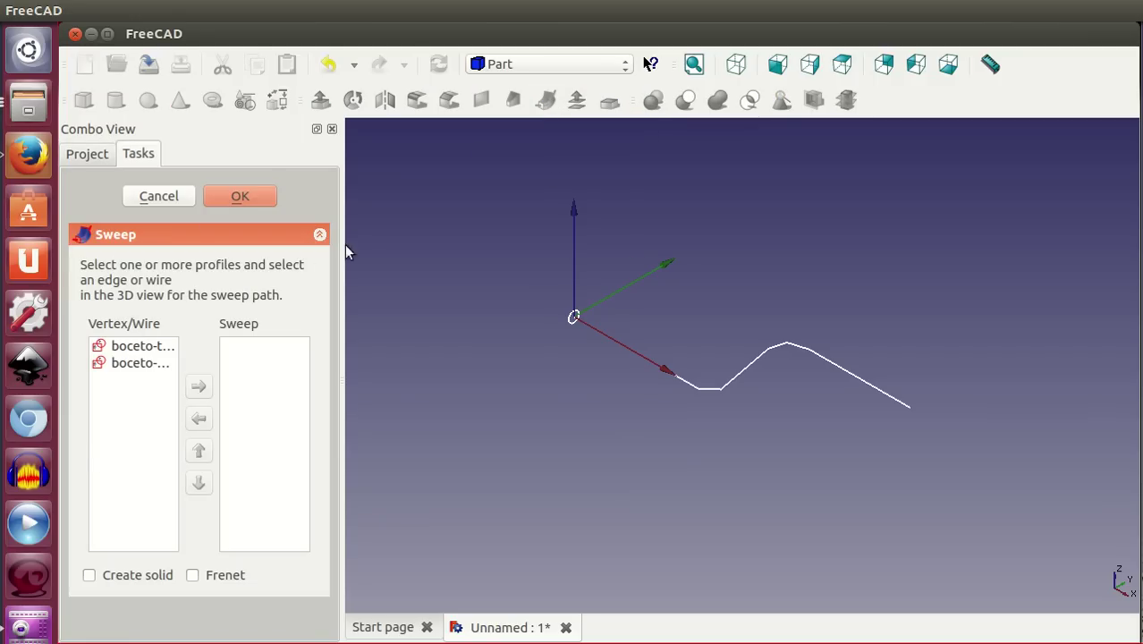
drag(343, 230, 456, 239)
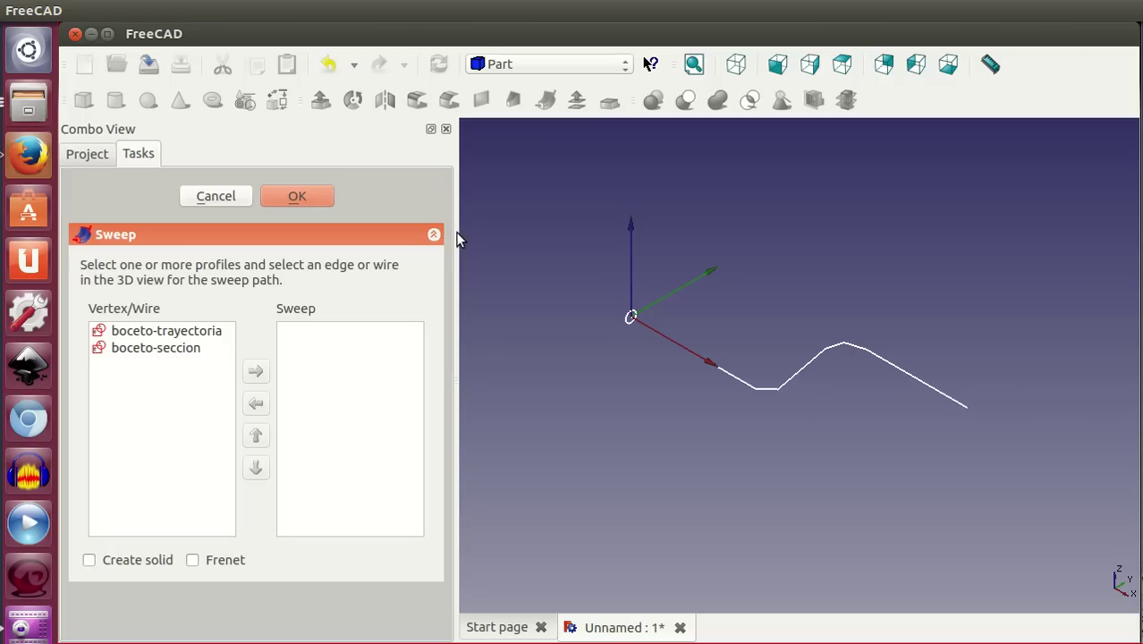
click(141, 354)
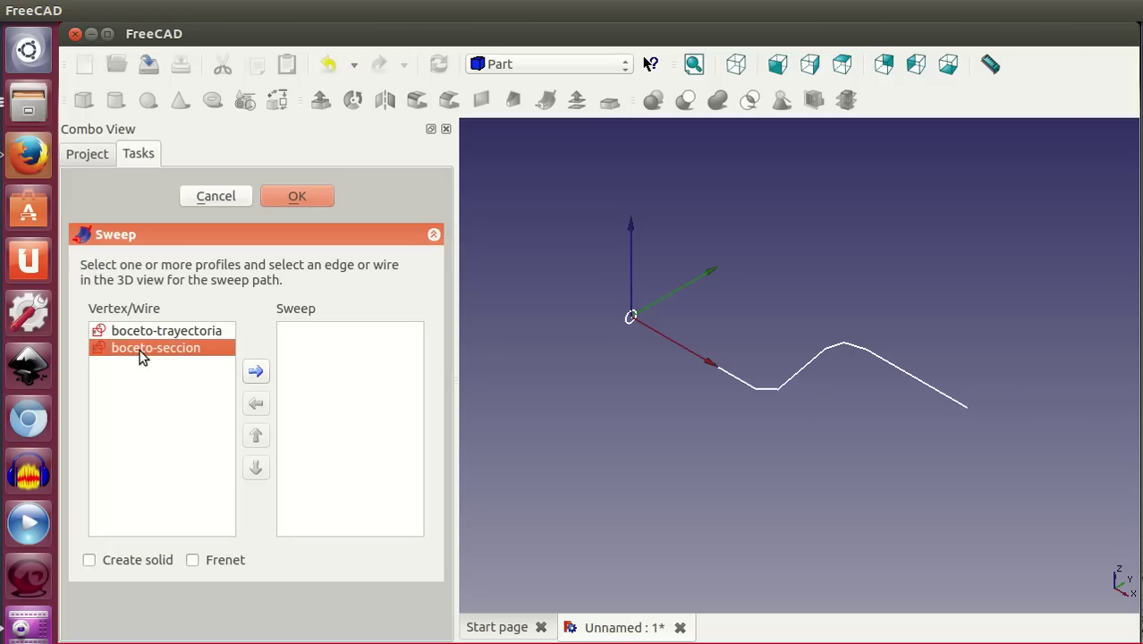
click(257, 370)
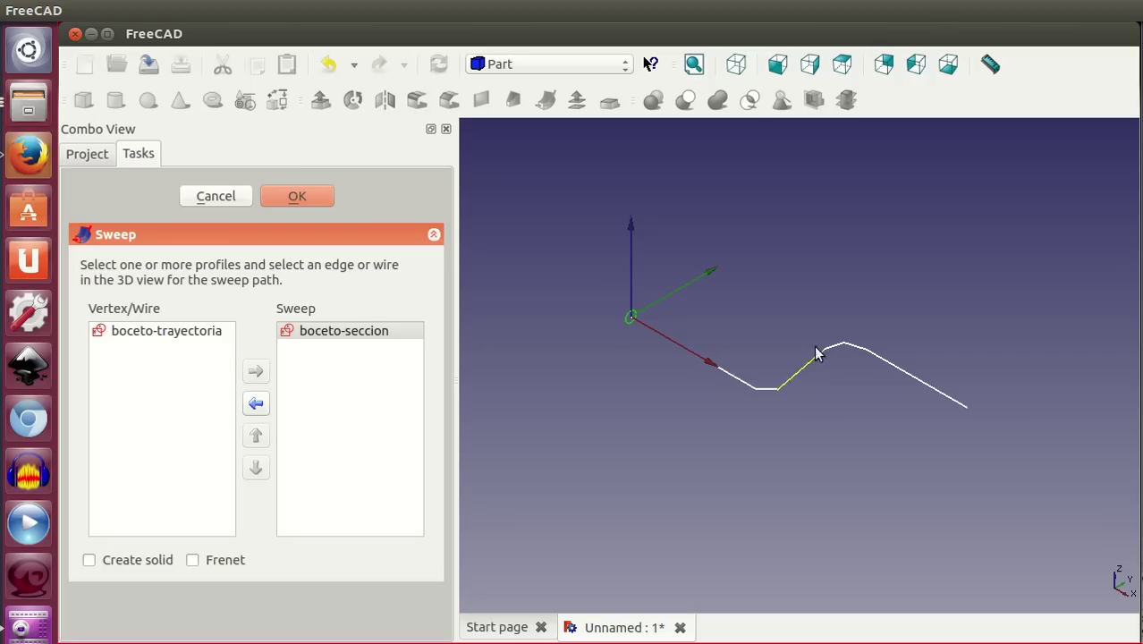
Select the line, arc and final line of the path as the sweep path and confirm.
click(729, 380)
click(835, 346)
click(874, 356)
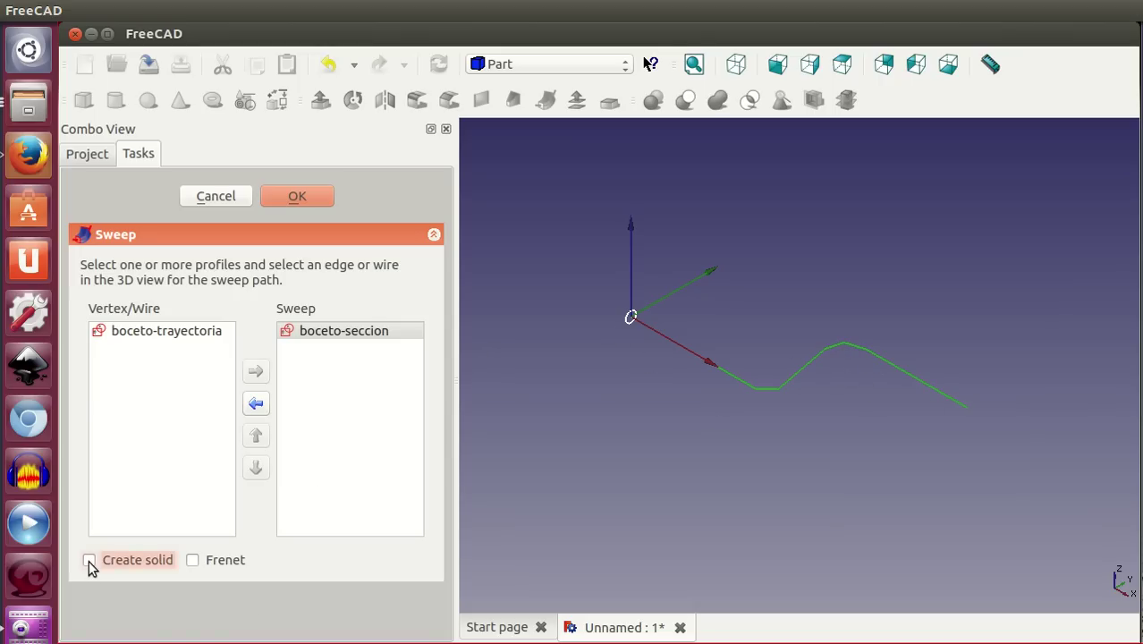
click(303, 192)
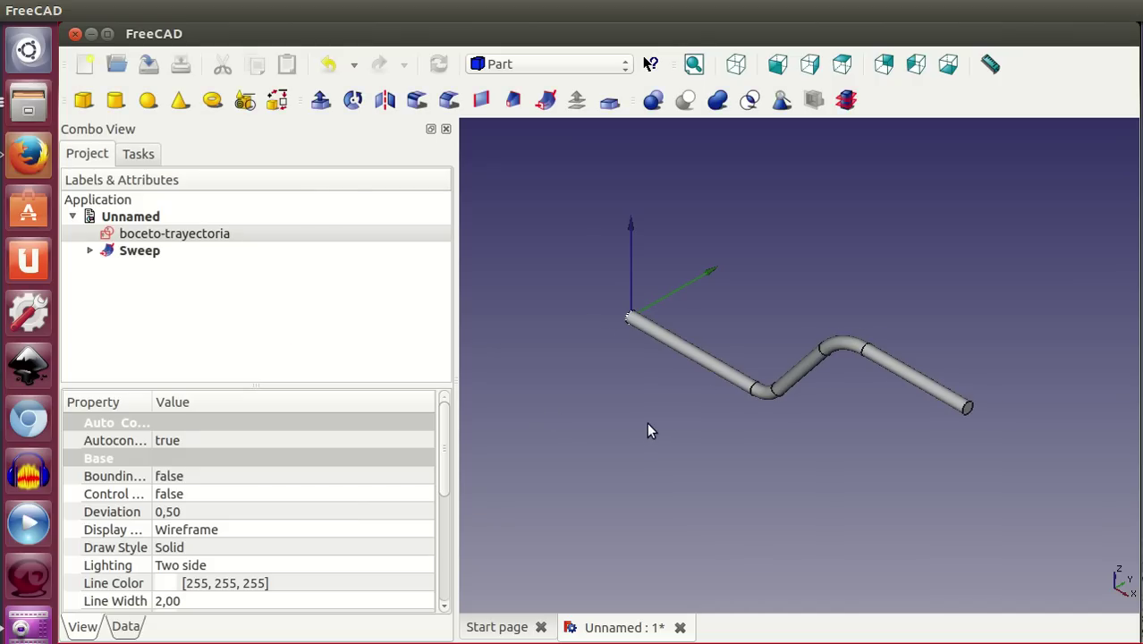
Orbit to view the tube, then select the Sweep in the tree and hide it with Space.
middle_drag(737, 518, 767, 481)
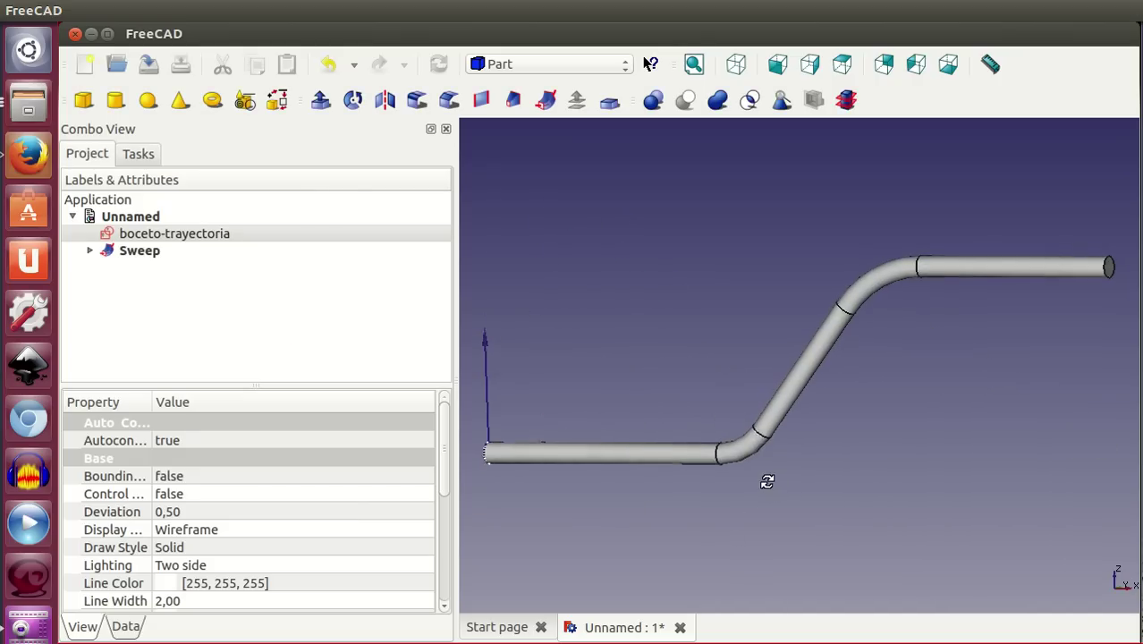
middle_drag(910, 386, 847, 401)
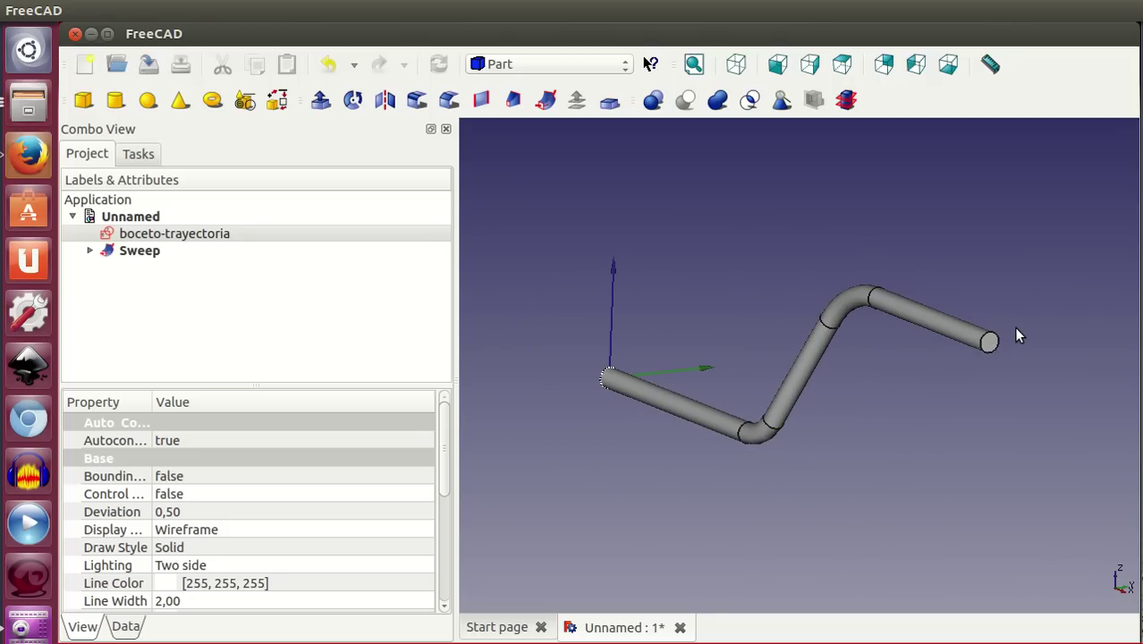
click(90, 250)
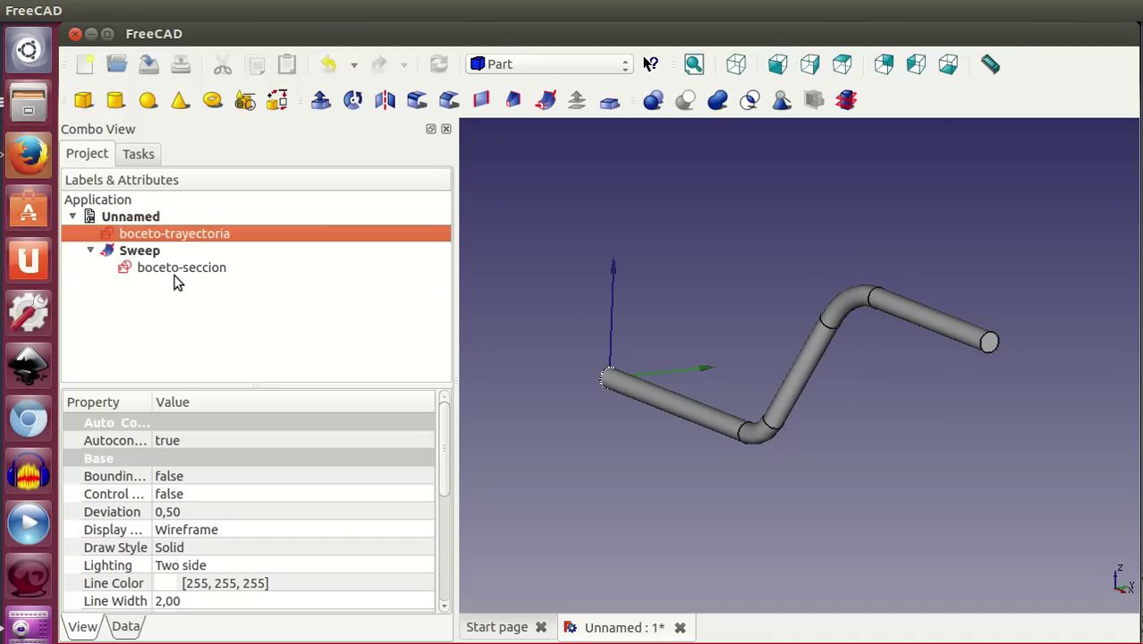
click(176, 268)
click(158, 251)
key(space)
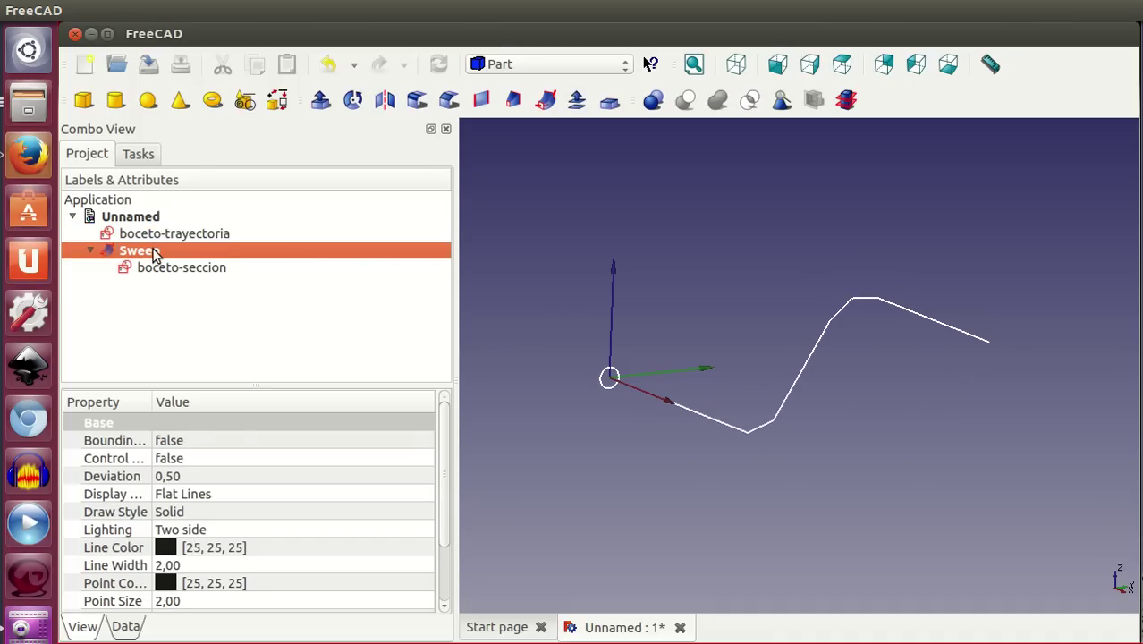
Delete the circle from boceto-seccion and switch to the Part Design workbench.
double_click(183, 269)
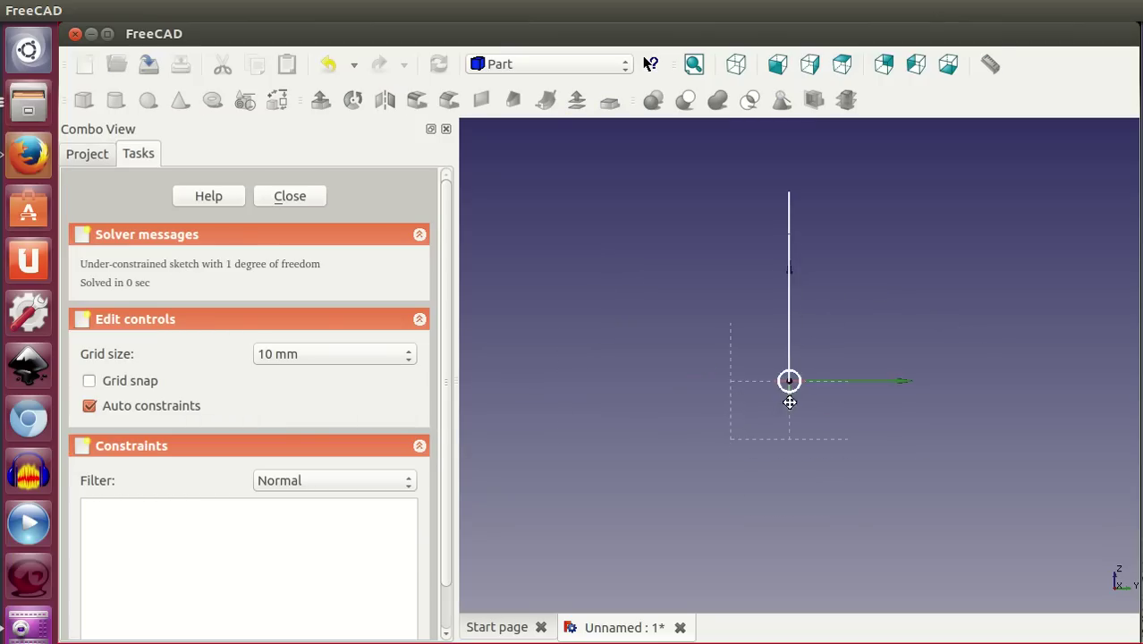
scroll(787, 399, up, 2)
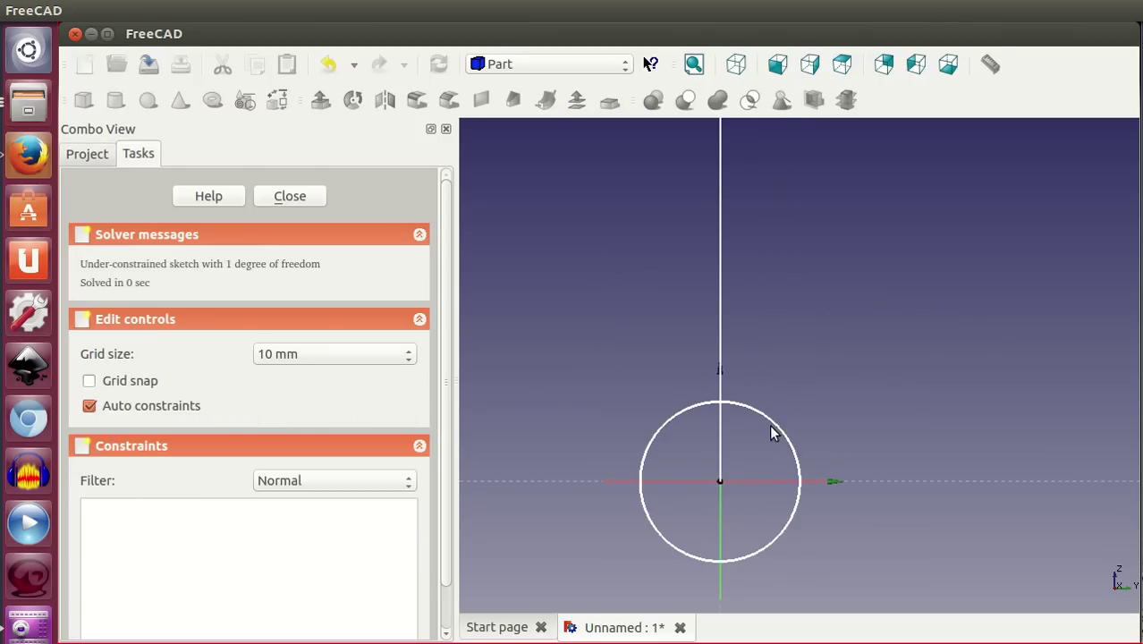
key(Delete)
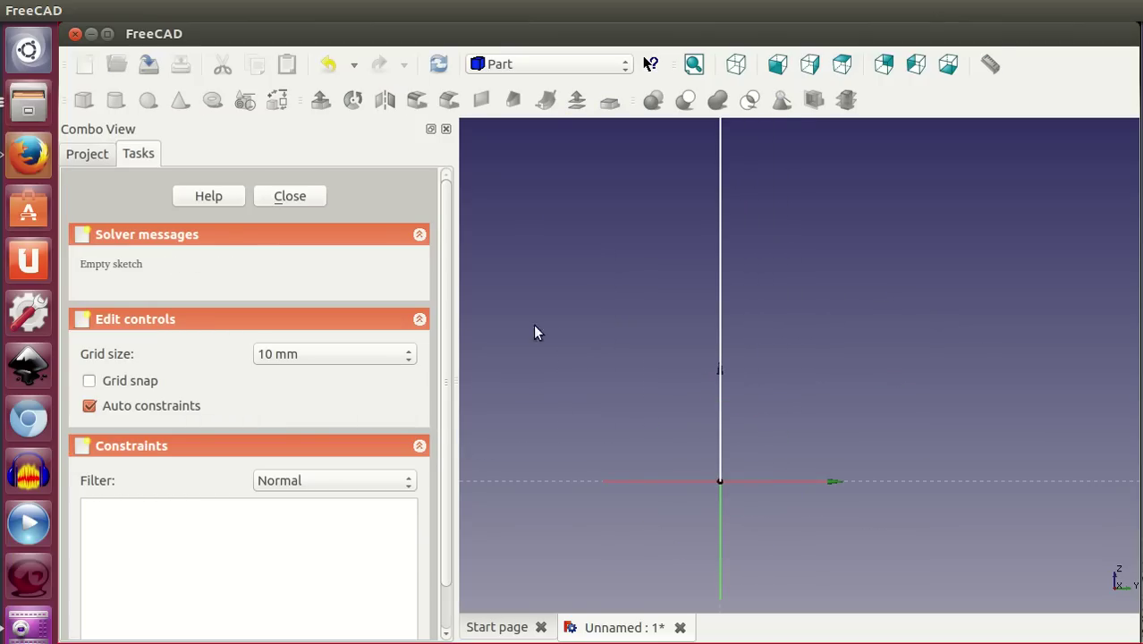
click(538, 63)
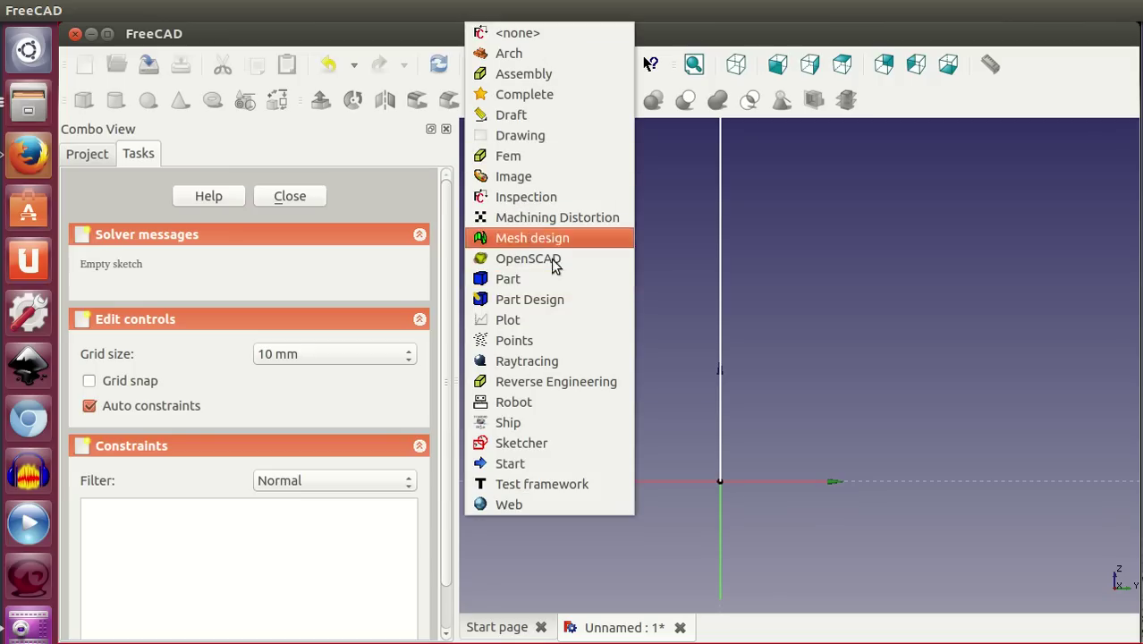
click(555, 301)
Draw a rectangle made symmetric about the origin, then fillet its top-left corner.
click(748, 99)
click(684, 438)
click(772, 532)
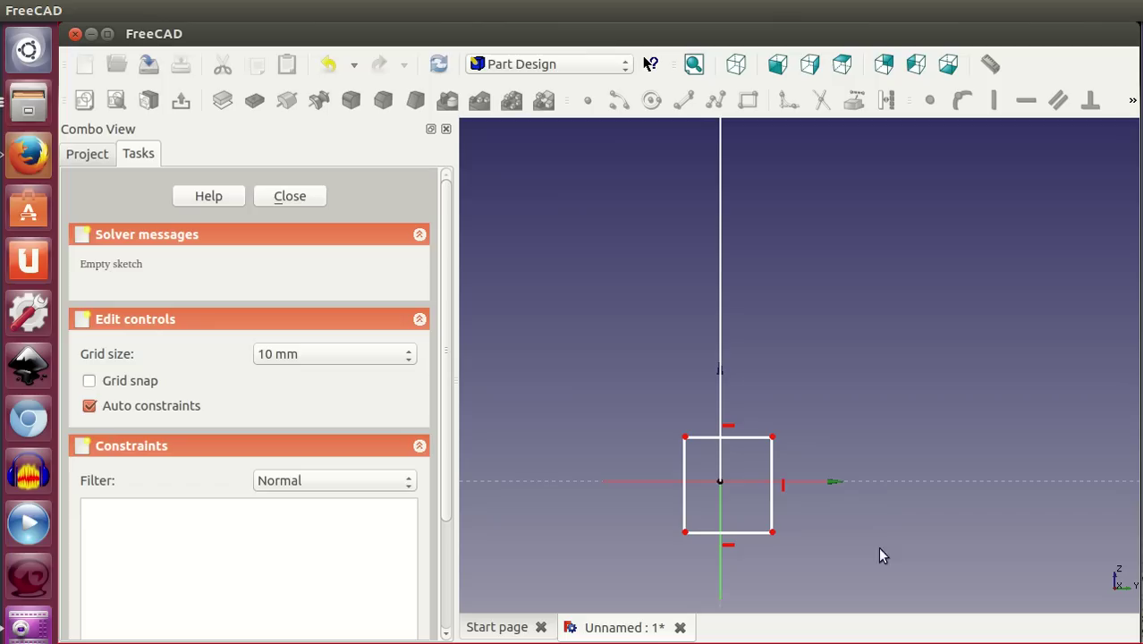
click(684, 438)
click(721, 488)
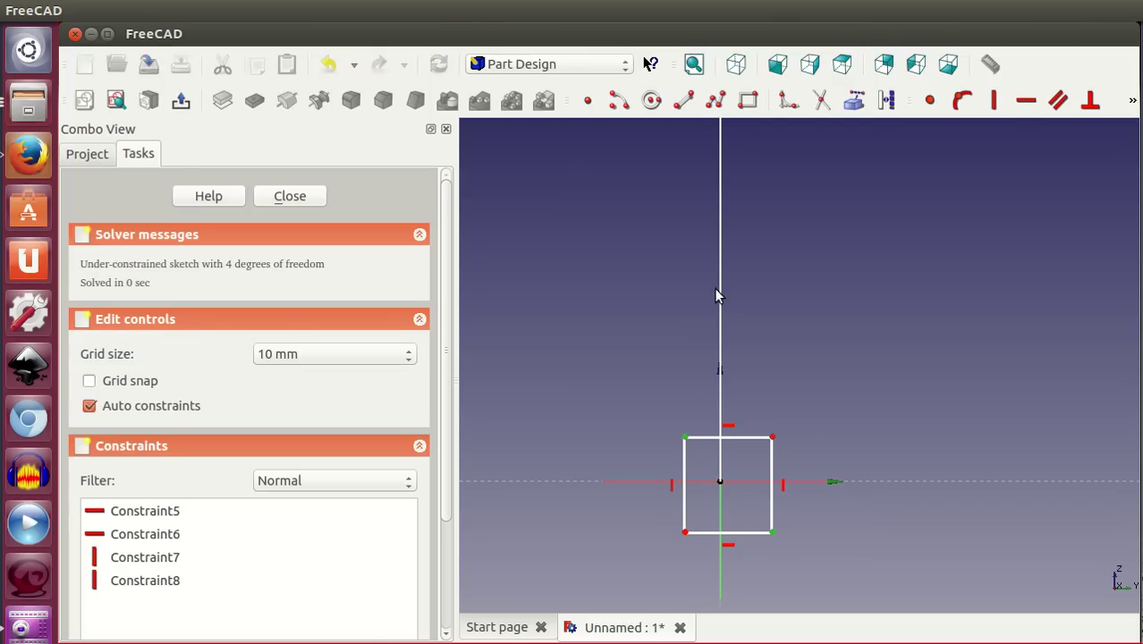
click(1130, 104)
click(995, 134)
click(995, 133)
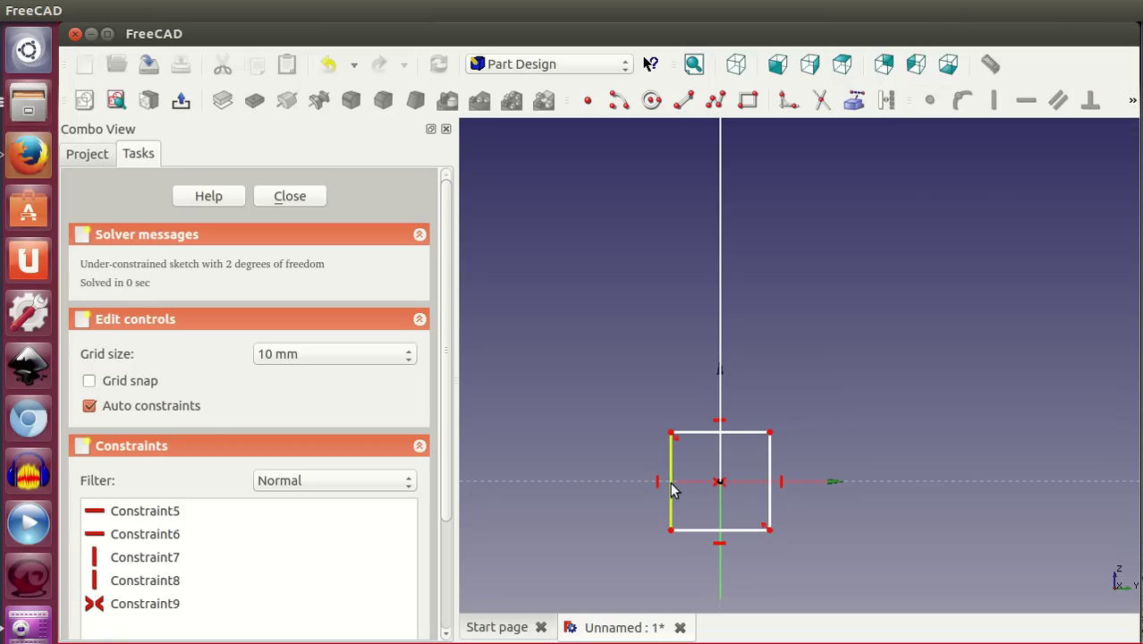
click(788, 102)
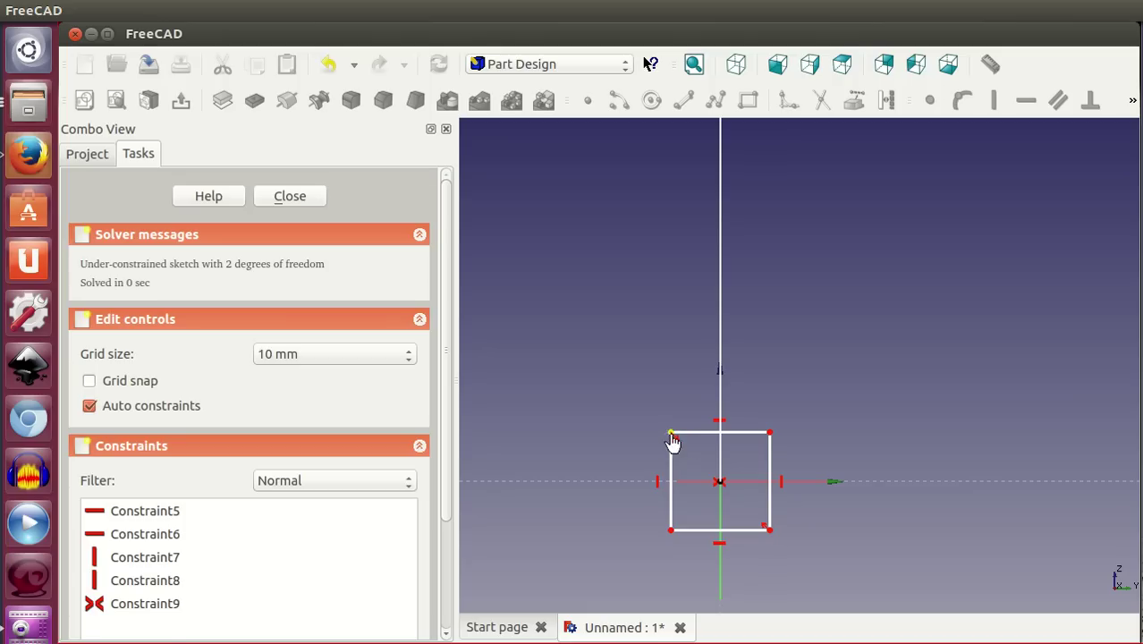
click(672, 434)
Fillet the top-right corner and constrain both top fillets to be equal.
click(768, 434)
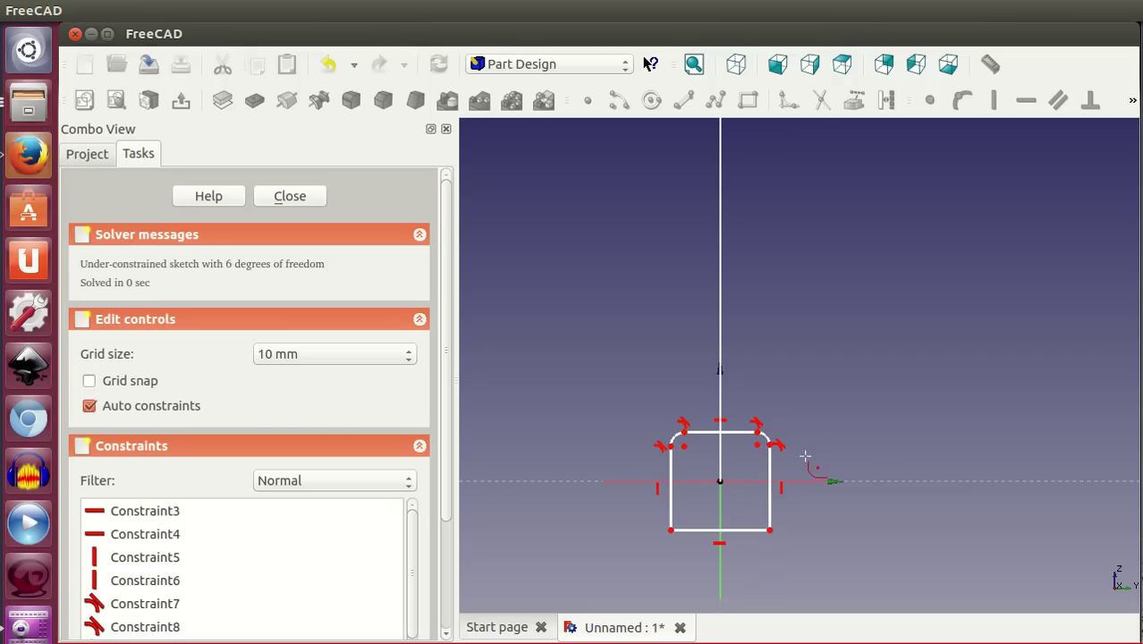
right_click(820, 426)
drag(689, 457, 719, 464)
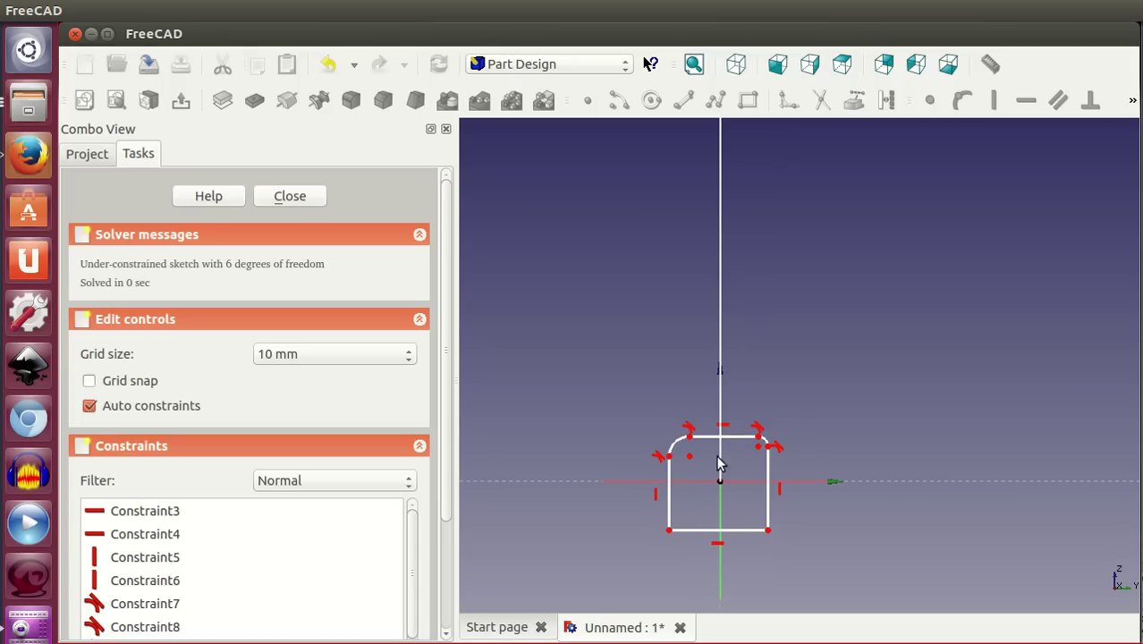
drag(755, 449, 761, 454)
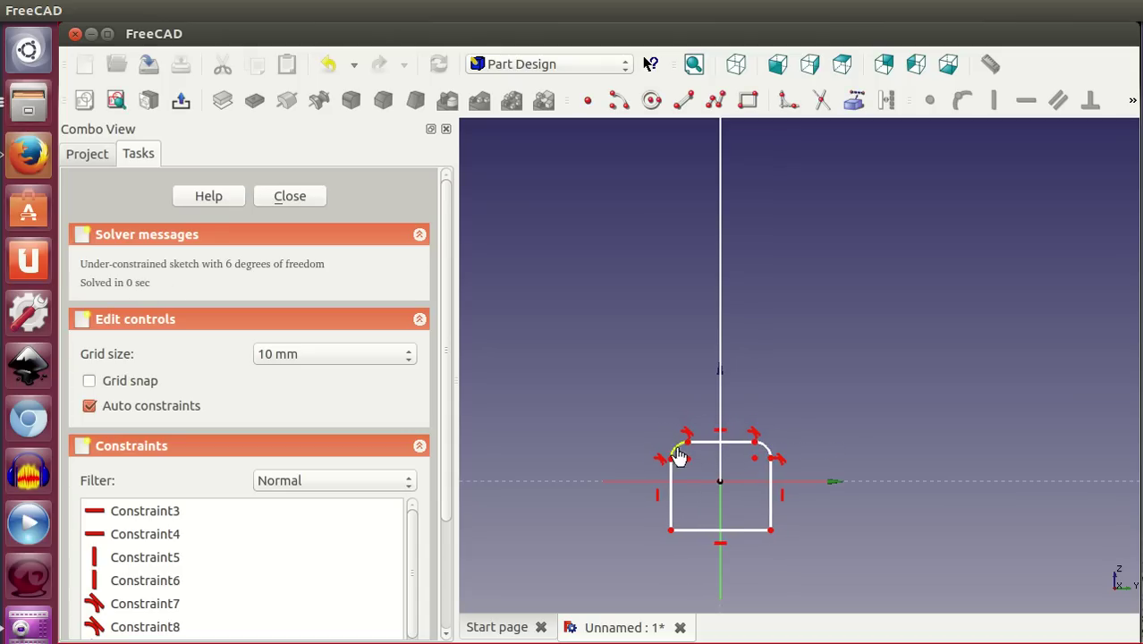
click(678, 456)
click(762, 449)
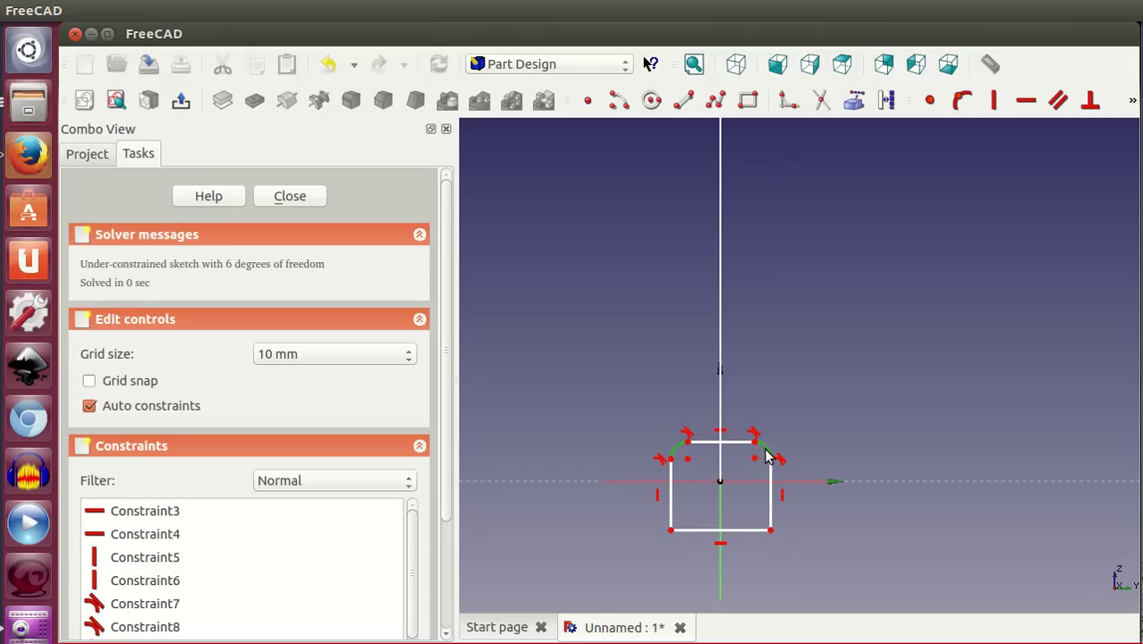
click(1132, 102)
click(962, 132)
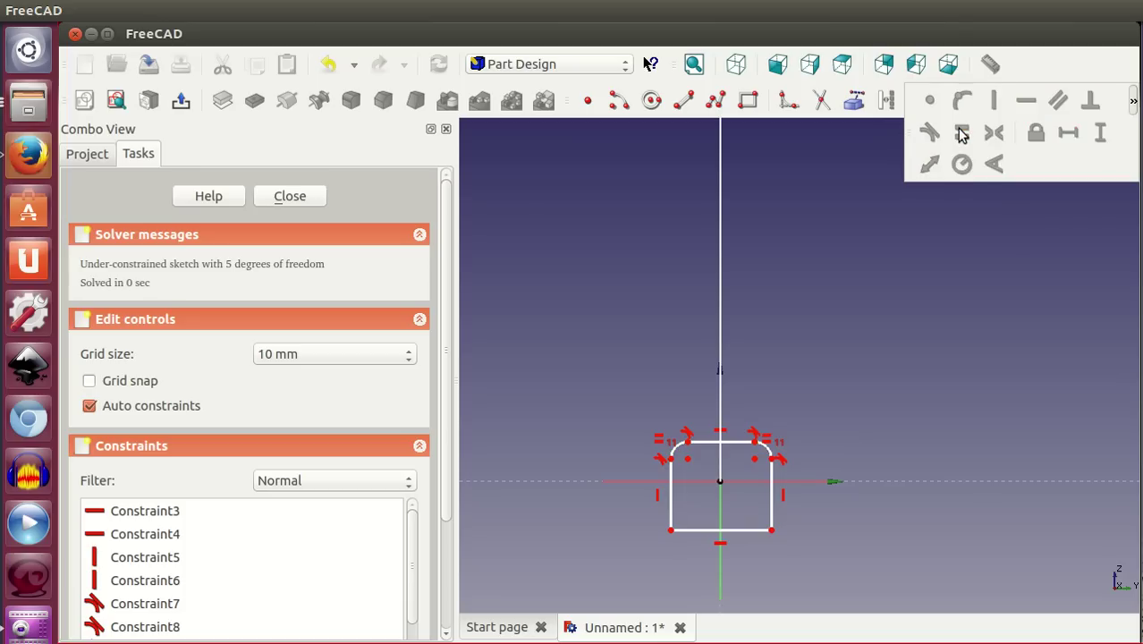
Resize the rounded rectangle by dragging its bottom corners, then close the sketch.
mouse_move(771, 530)
mouse_down()
mouse_move(805, 552)
mouse_move(791, 554)
mouse_up()
drag(664, 546, 660, 520)
click(292, 195)
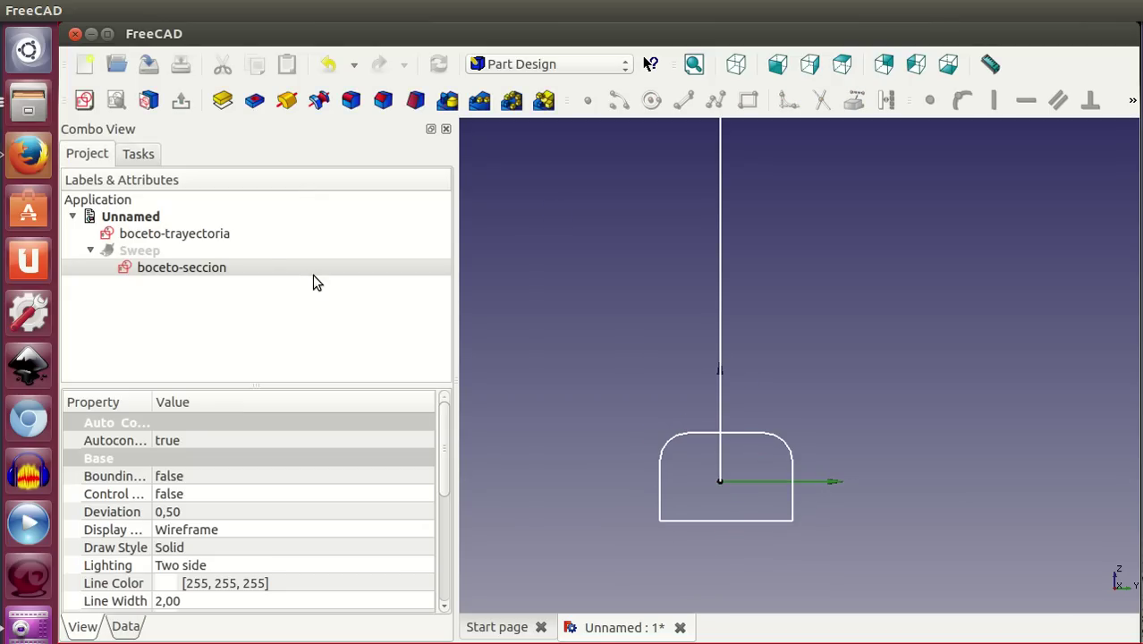
Unhide the Sweep and orbit and zoom to reveal the S-shaped bar.
click(229, 253)
key(space)
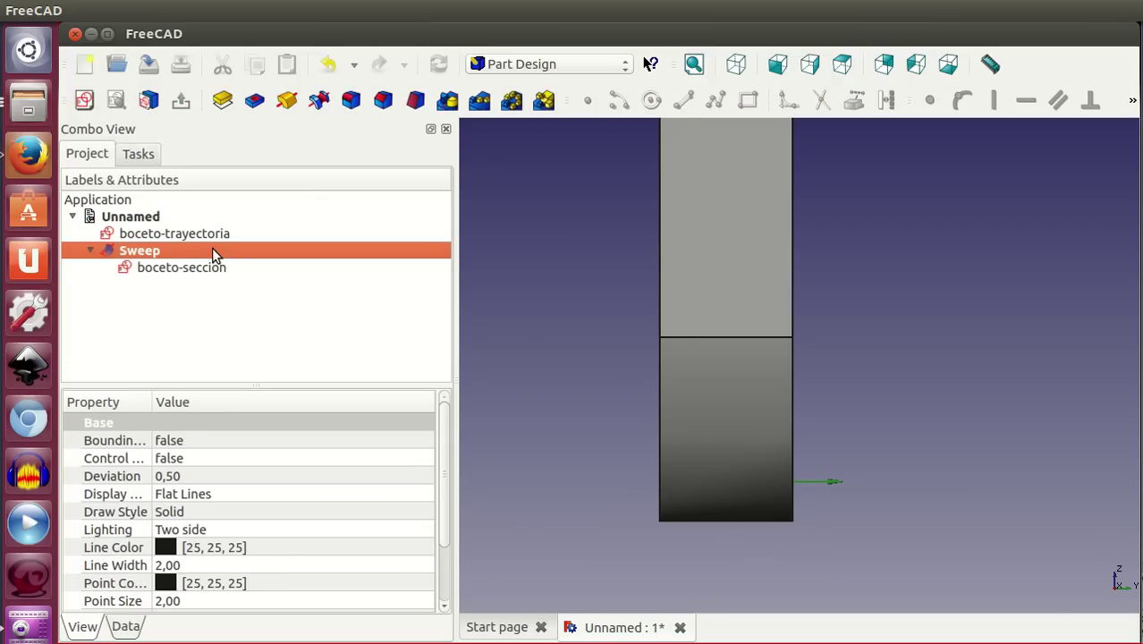
mouse_move(657, 317)
middle_down()
mouse_move(861, 357)
mouse_move(786, 359)
mouse_move(950, 376)
mouse_move(851, 403)
mouse_move(850, 324)
mouse_move(839, 394)
mouse_move(924, 439)
middle_up()
scroll(954, 416, up, 1)
scroll(987, 421, up, 2)
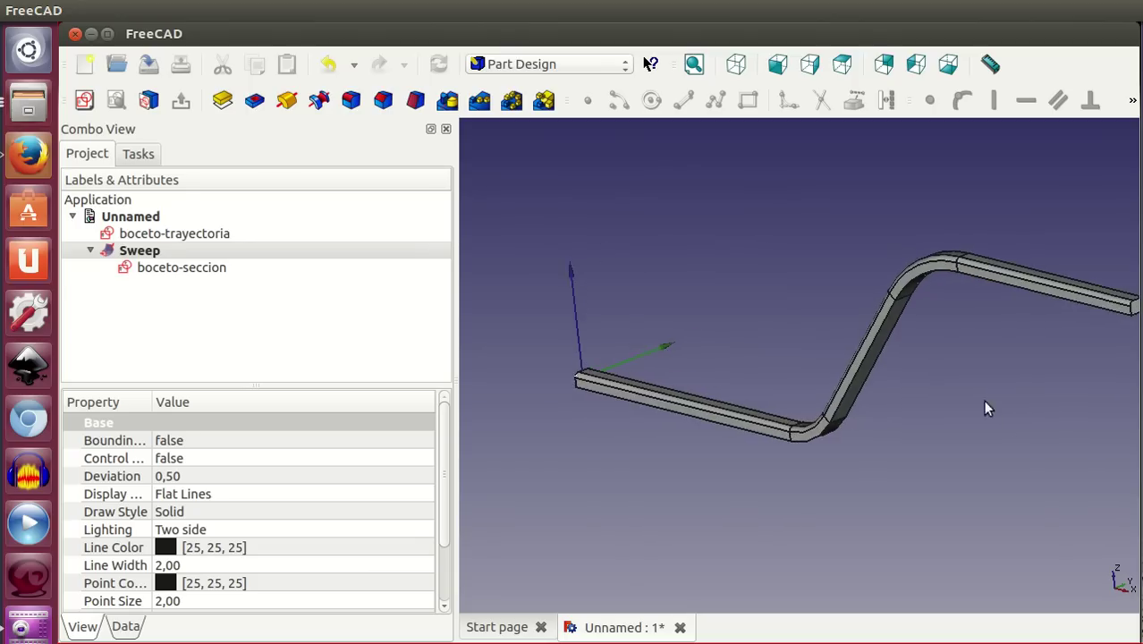
scroll(982, 399, up, 2)
scroll(989, 394, up, 2)
middle_drag(1008, 388, 964, 400)
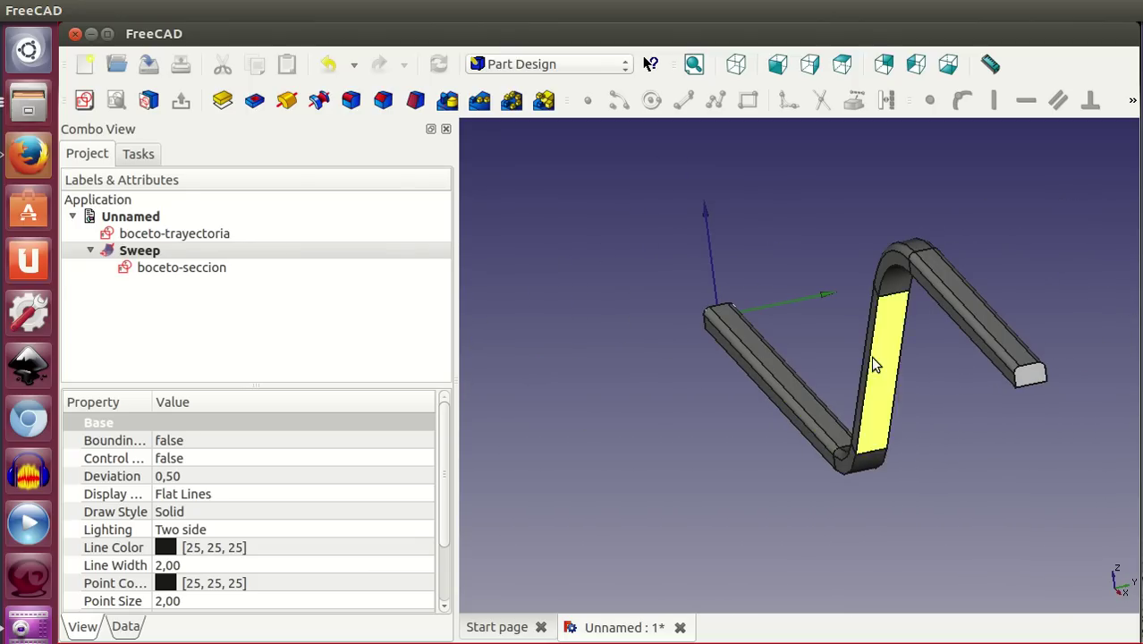
Change the Sweep's Display Mode from Flat Lines to Shaded and inspect it.
click(162, 256)
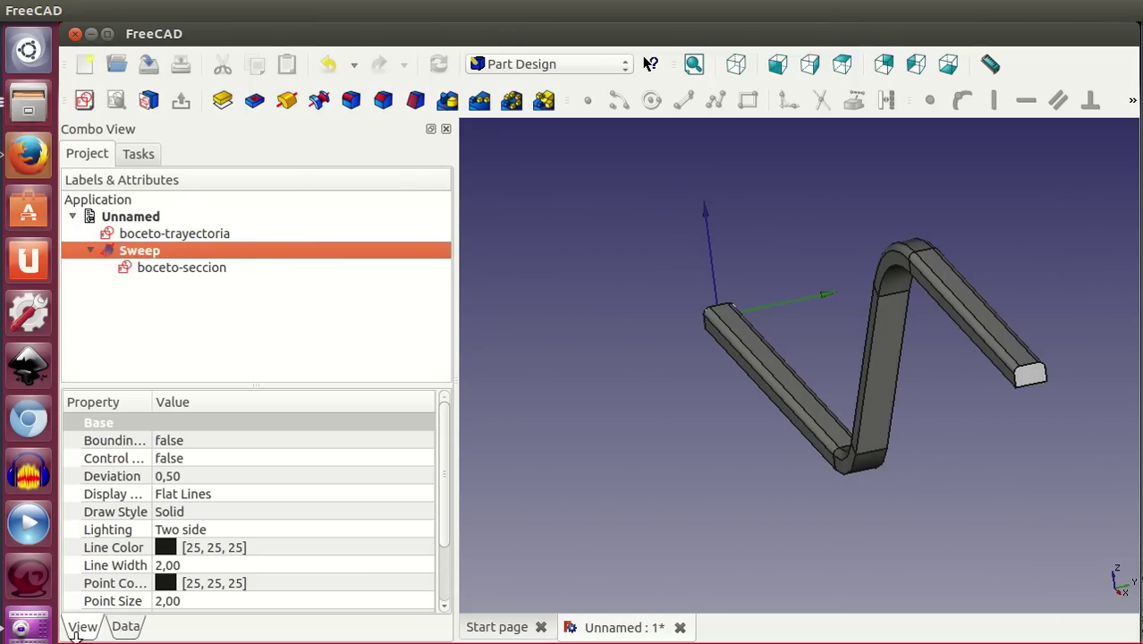
click(214, 496)
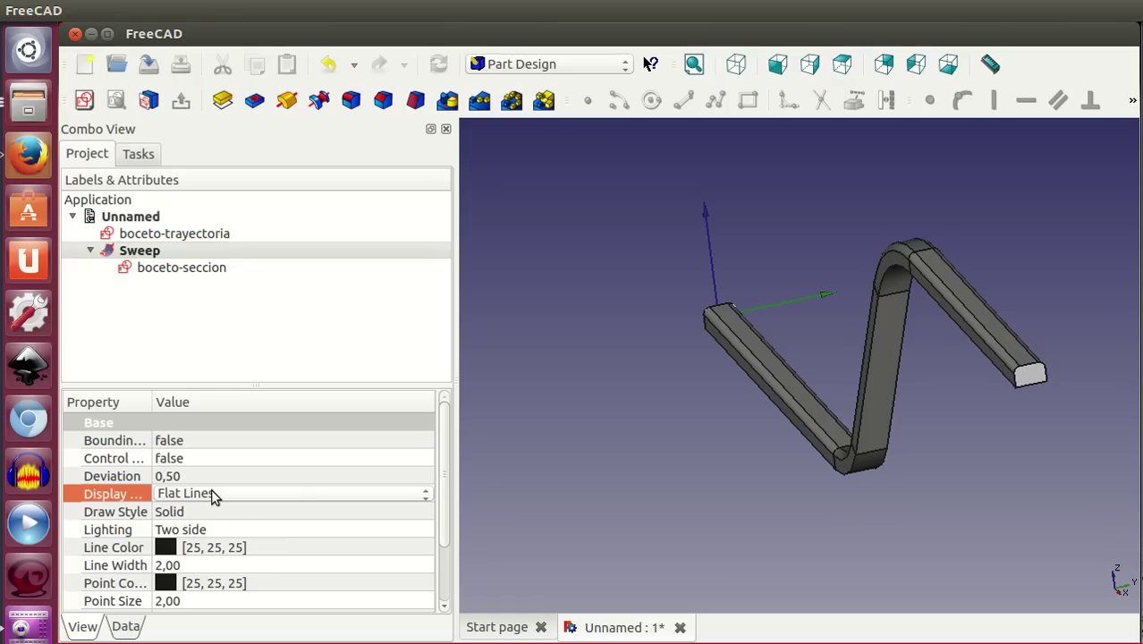
click(213, 498)
click(210, 517)
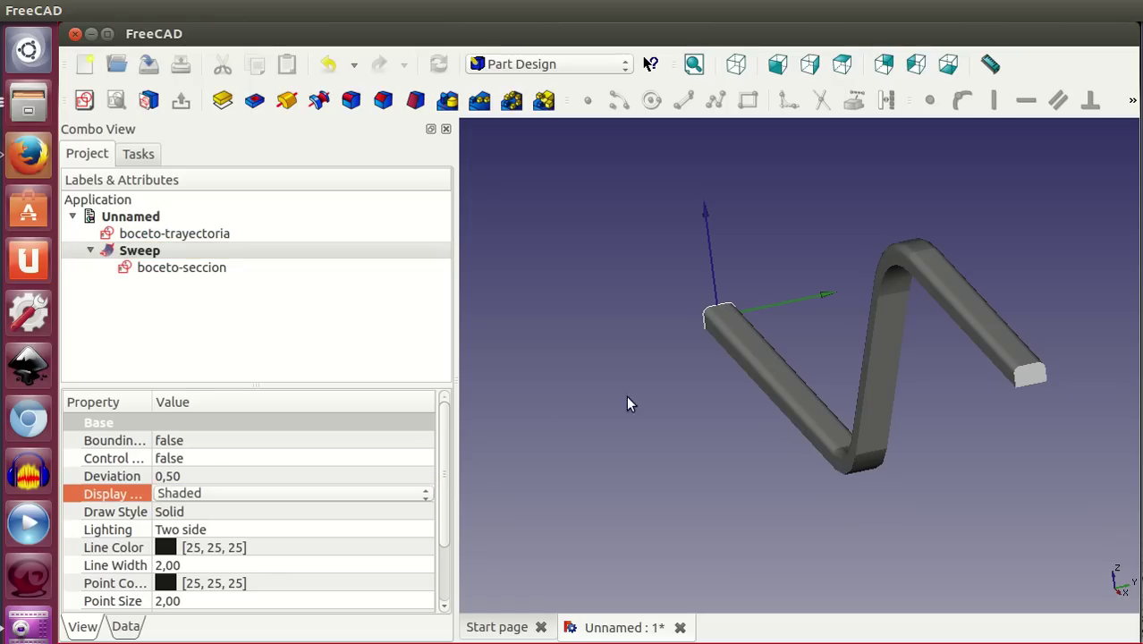
mouse_move(880, 465)
middle_down()
mouse_move(1002, 443)
mouse_move(970, 462)
mouse_move(903, 467)
mouse_move(979, 464)
mouse_move(931, 457)
middle_up()
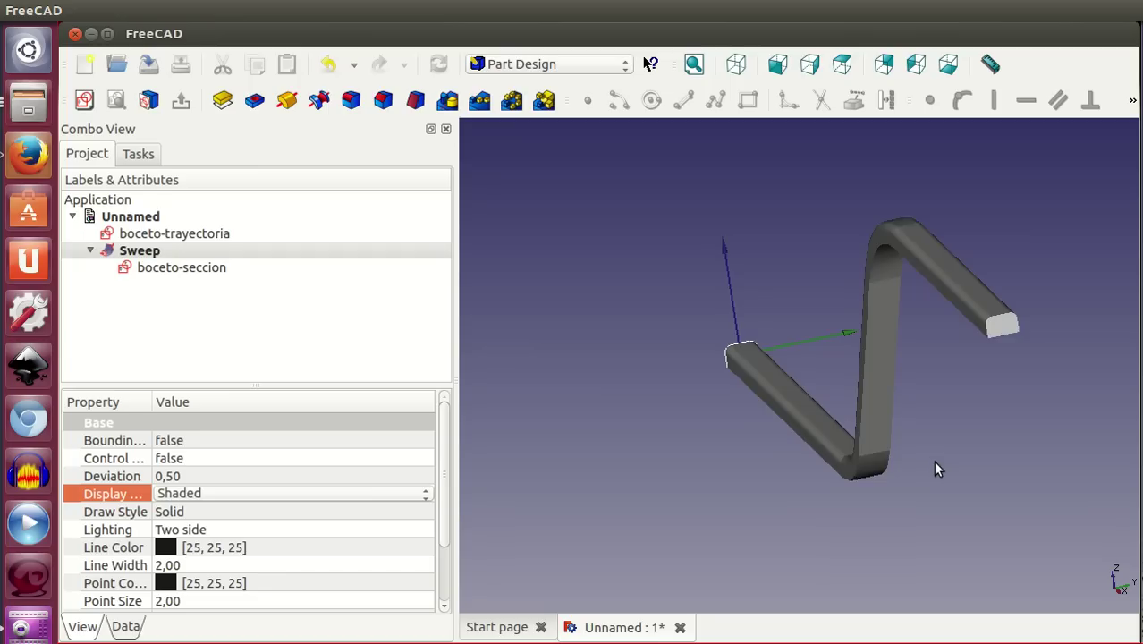
scroll(935, 469, down, 2)
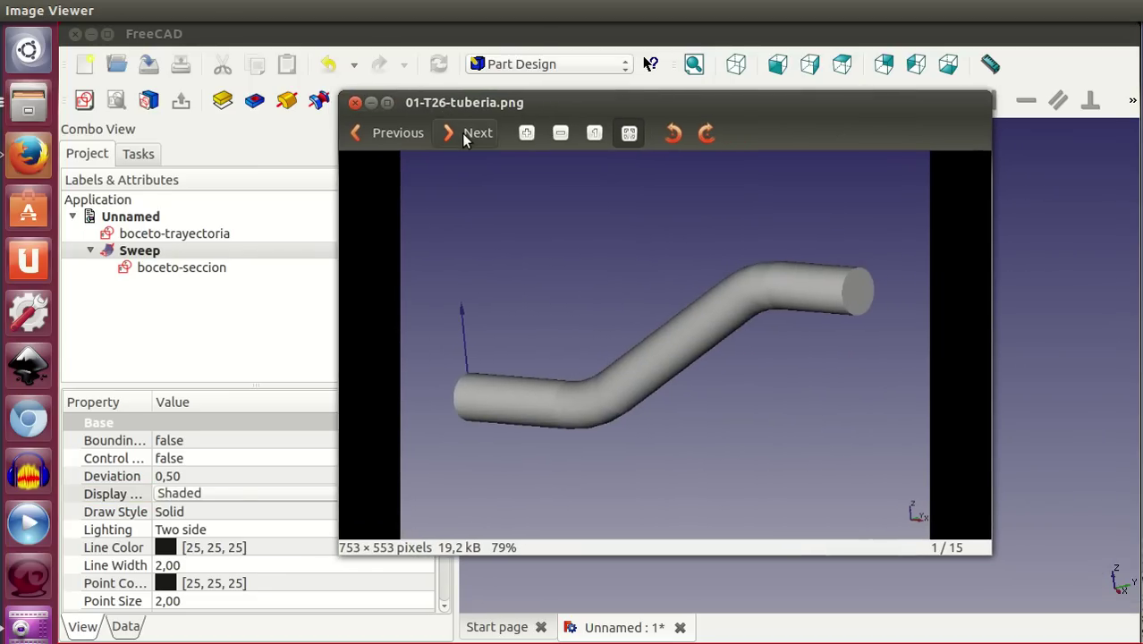
Page through the hook images (wire path, constrained path, rectangle section) to T26-ej2-tubo-1.png.
click(461, 133)
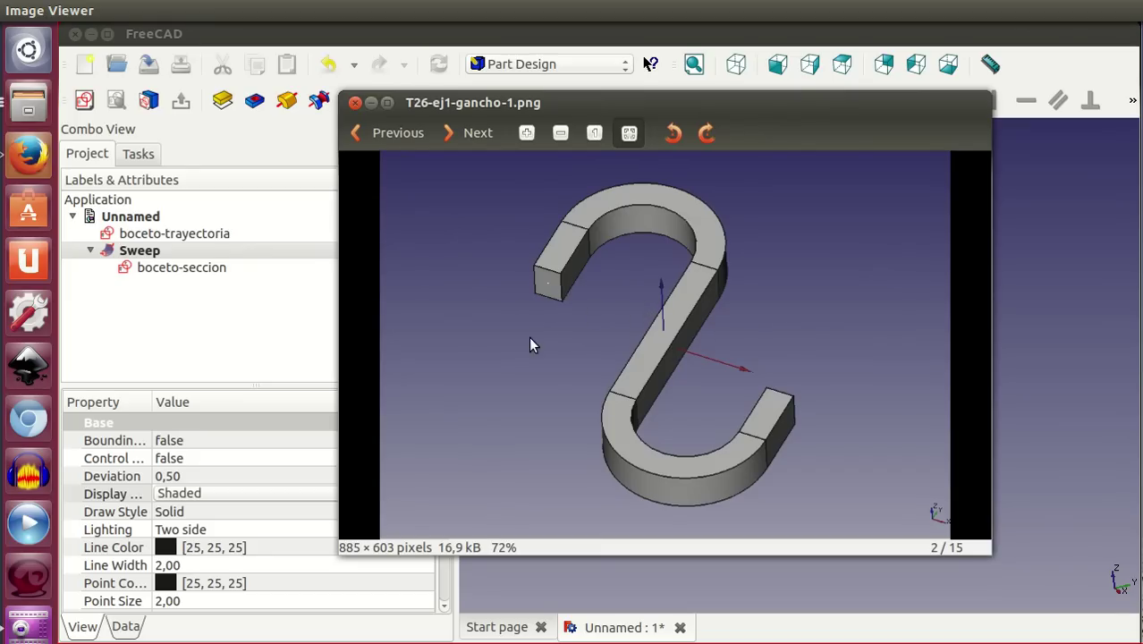
click(469, 134)
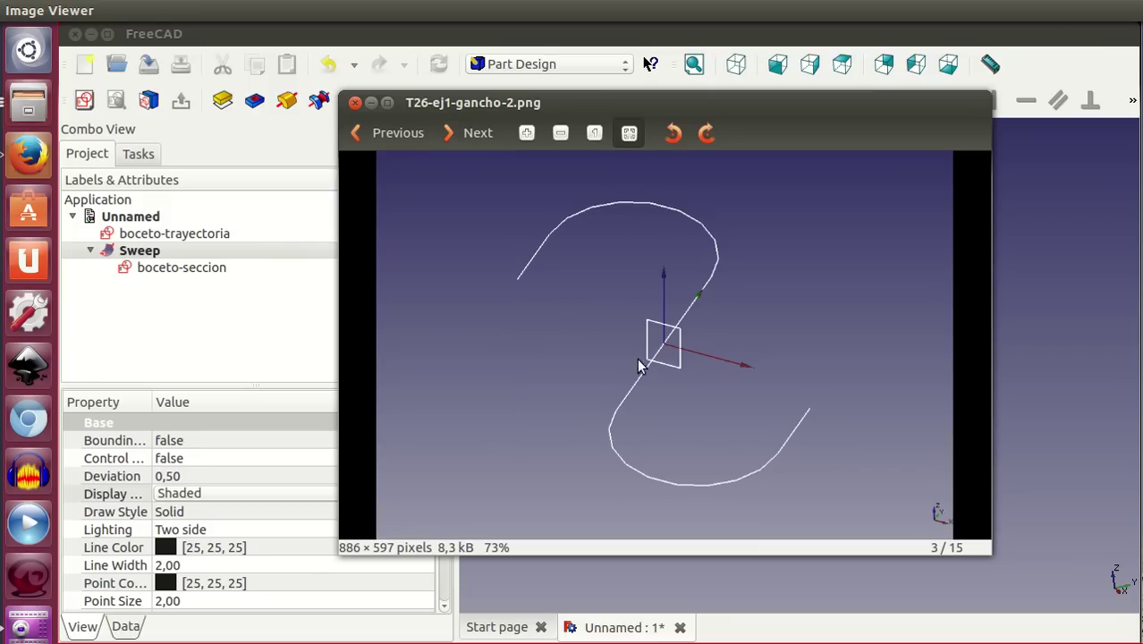
click(472, 132)
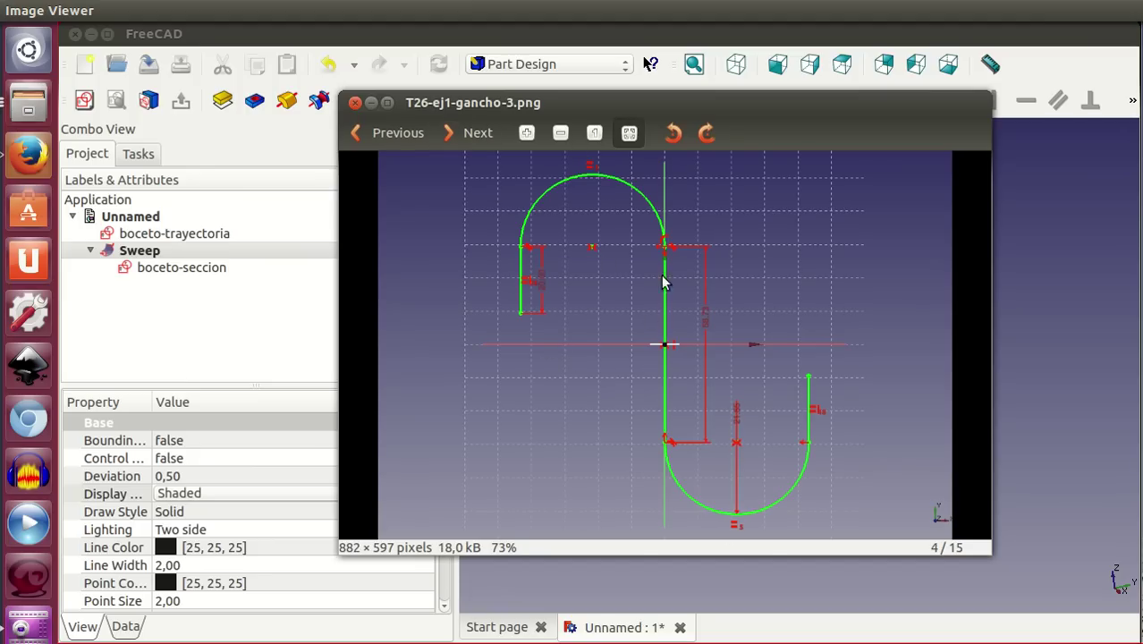
click(474, 132)
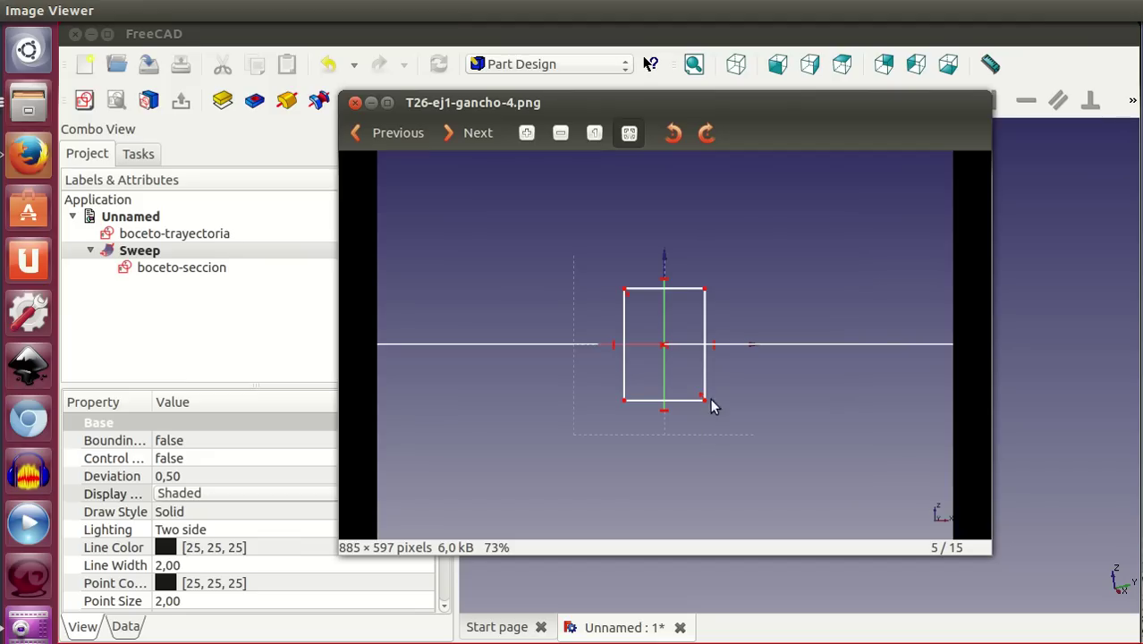
click(470, 132)
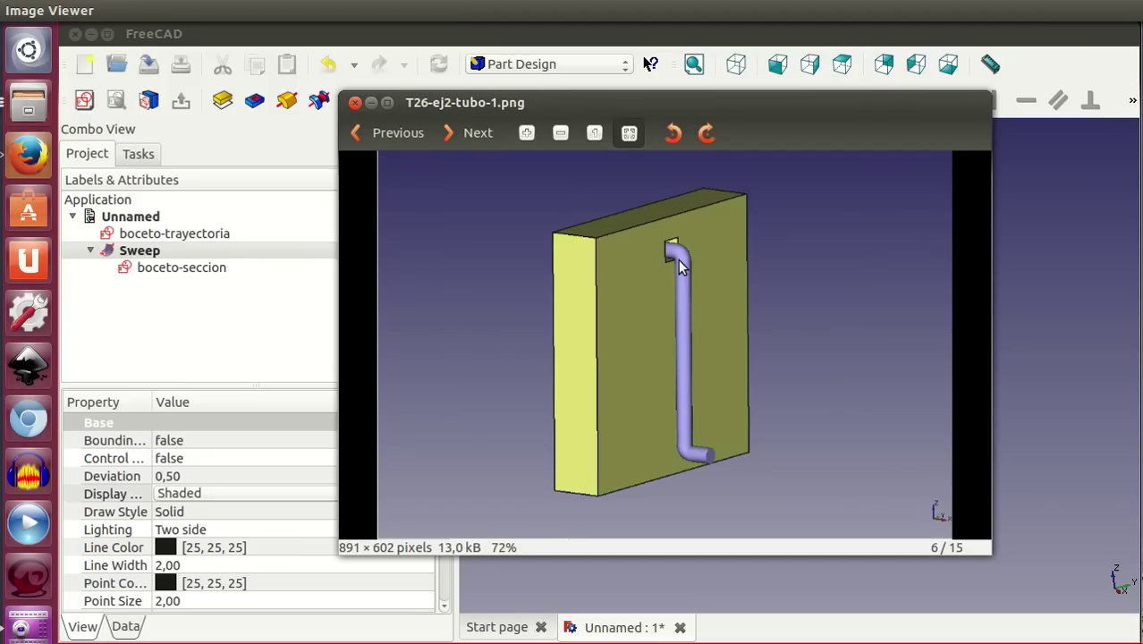
Page through tubo-2, tubo-3 and tubo-4 to the slide render T26-ej3-tobogan-1.png.
click(466, 133)
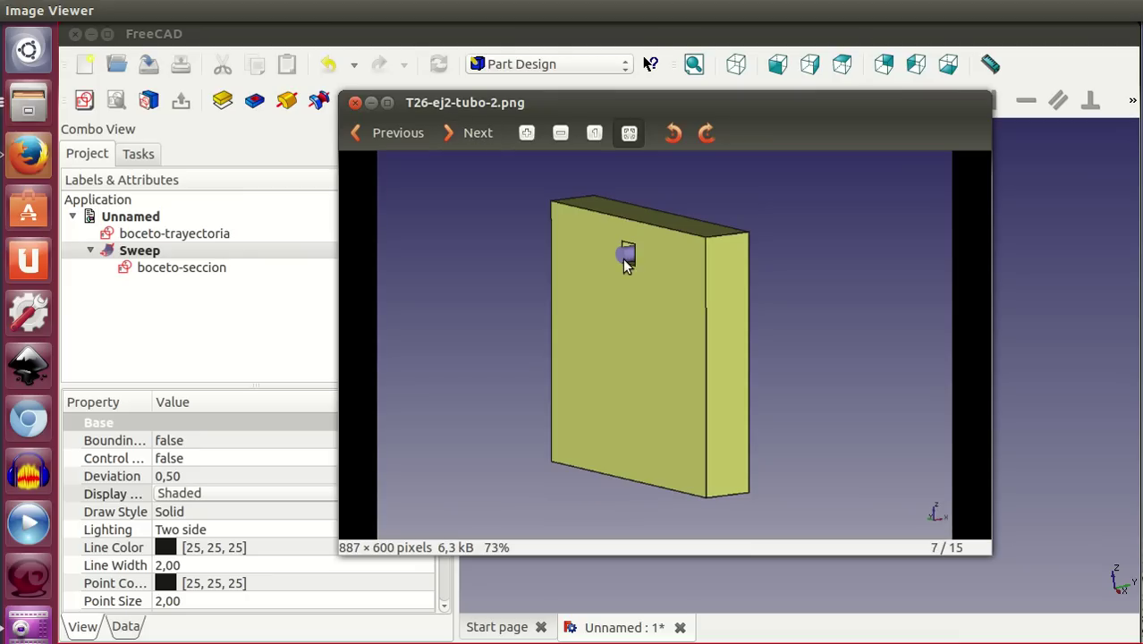
click(481, 135)
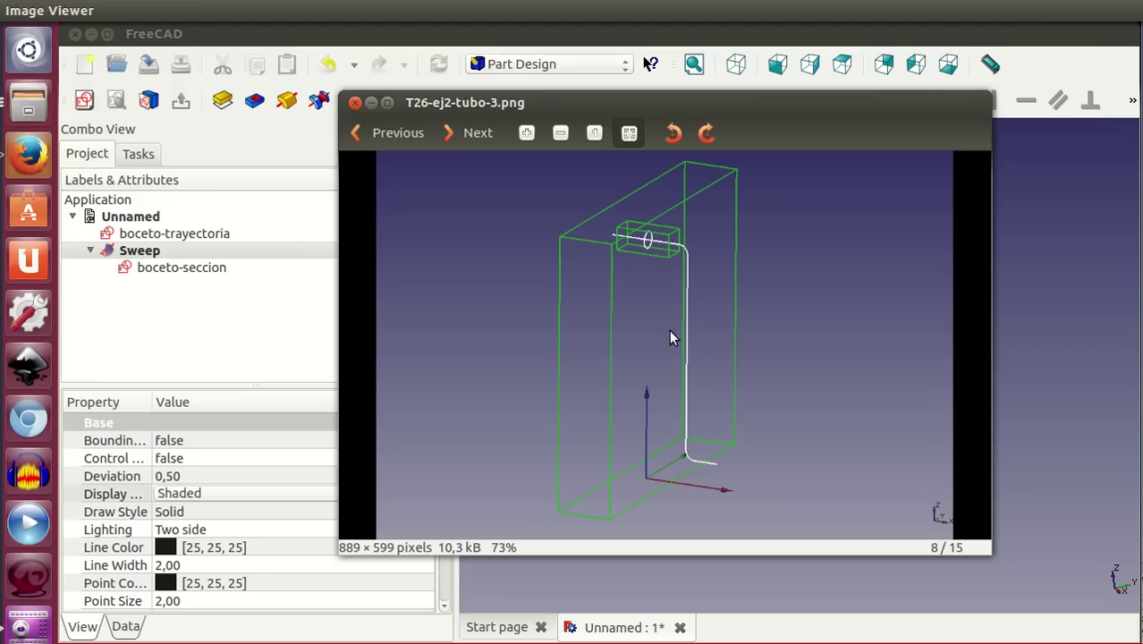
click(478, 134)
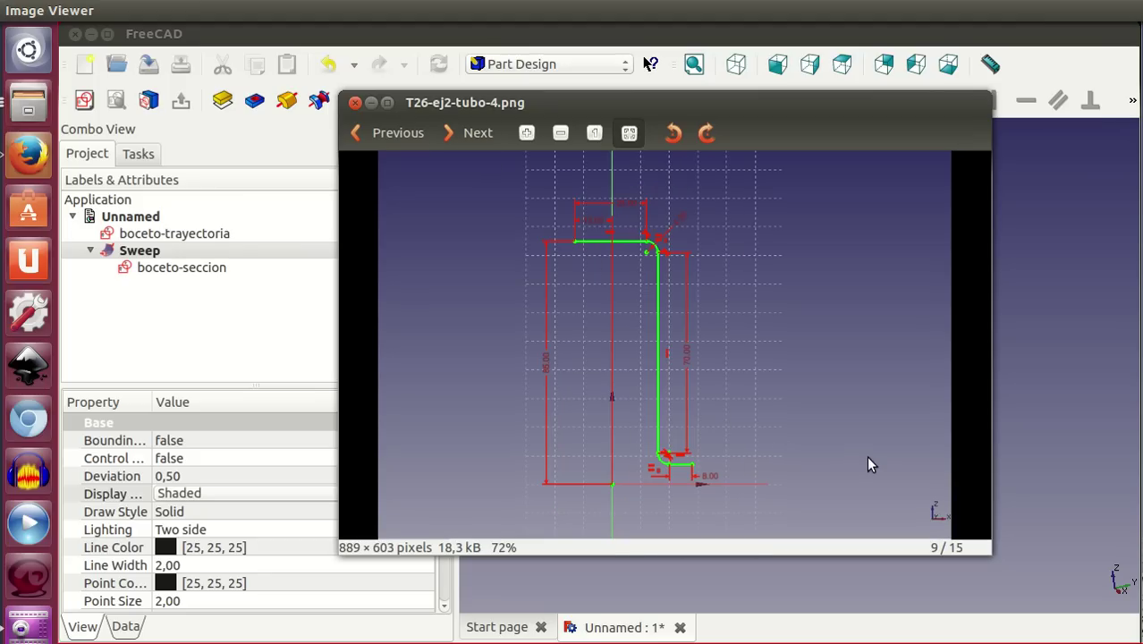
click(471, 136)
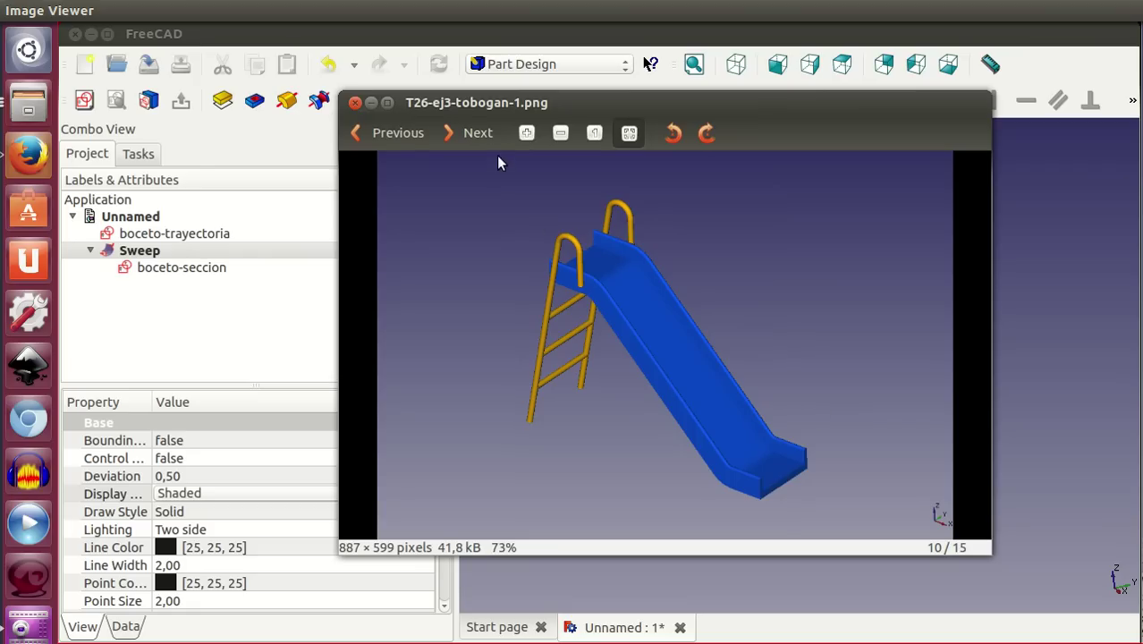
Page through tobogan-2 to tobogan-6, wrapping past the end and back to image 15/15.
click(468, 136)
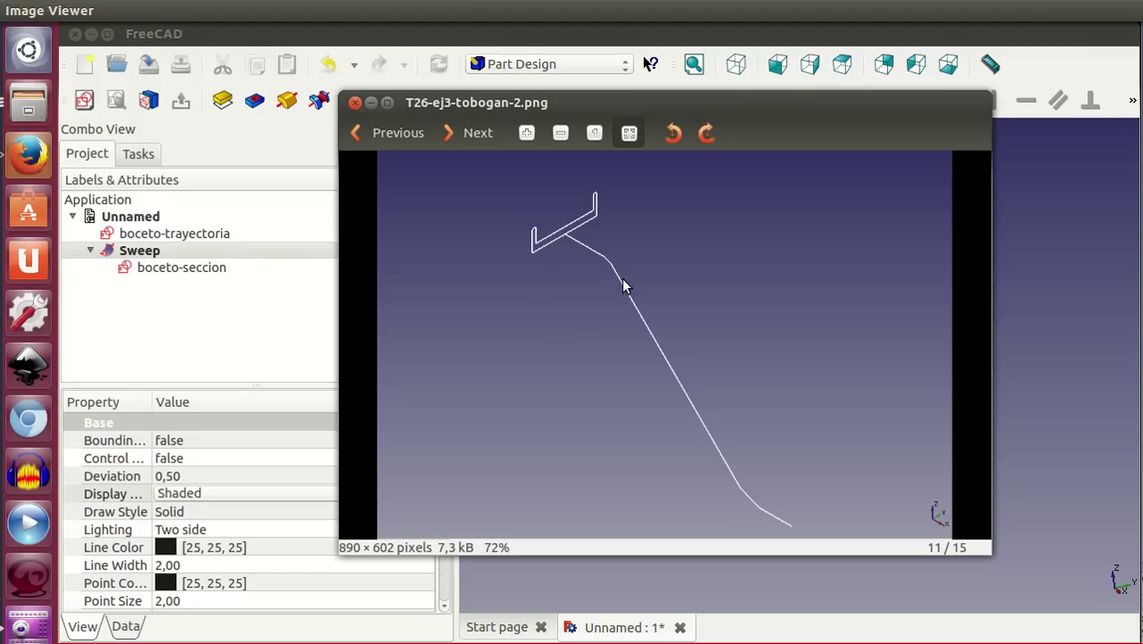
click(476, 133)
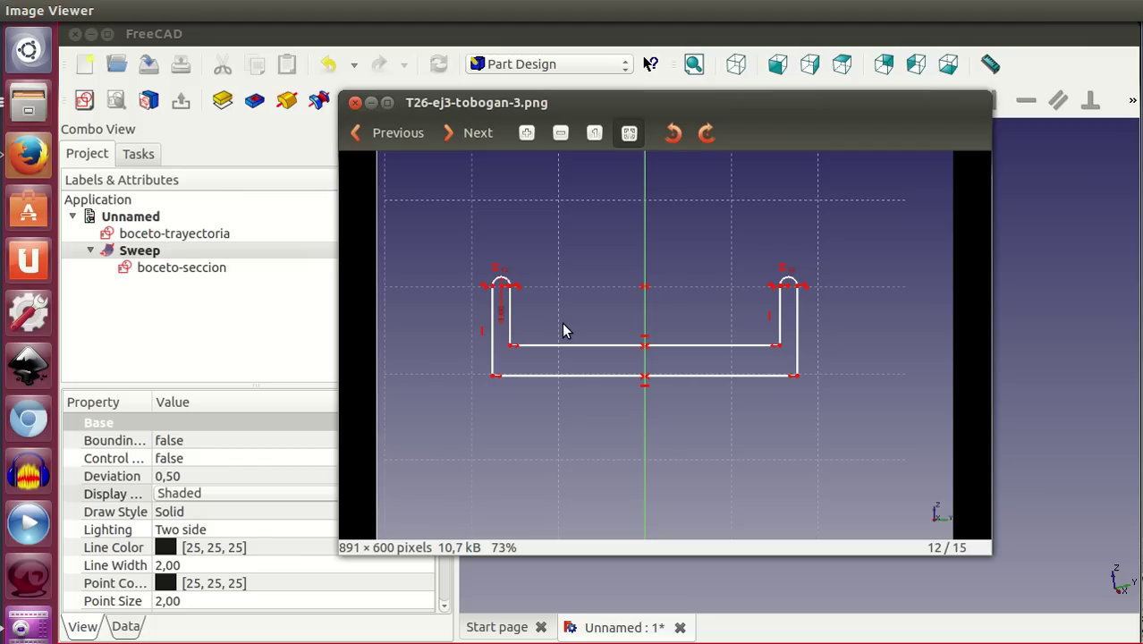
click(482, 134)
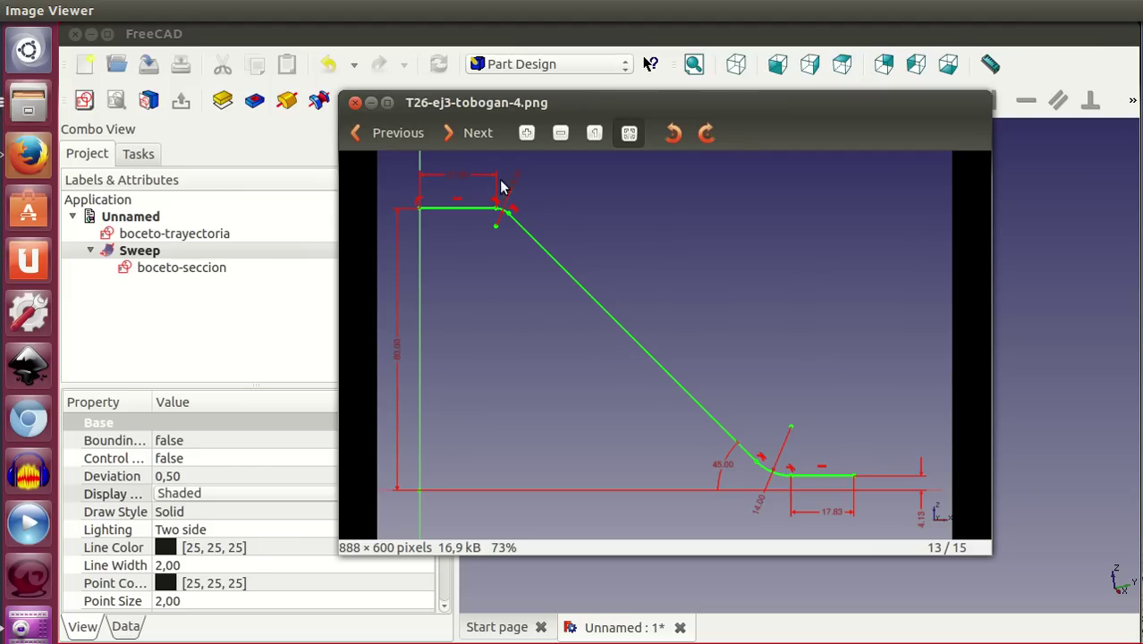
click(471, 139)
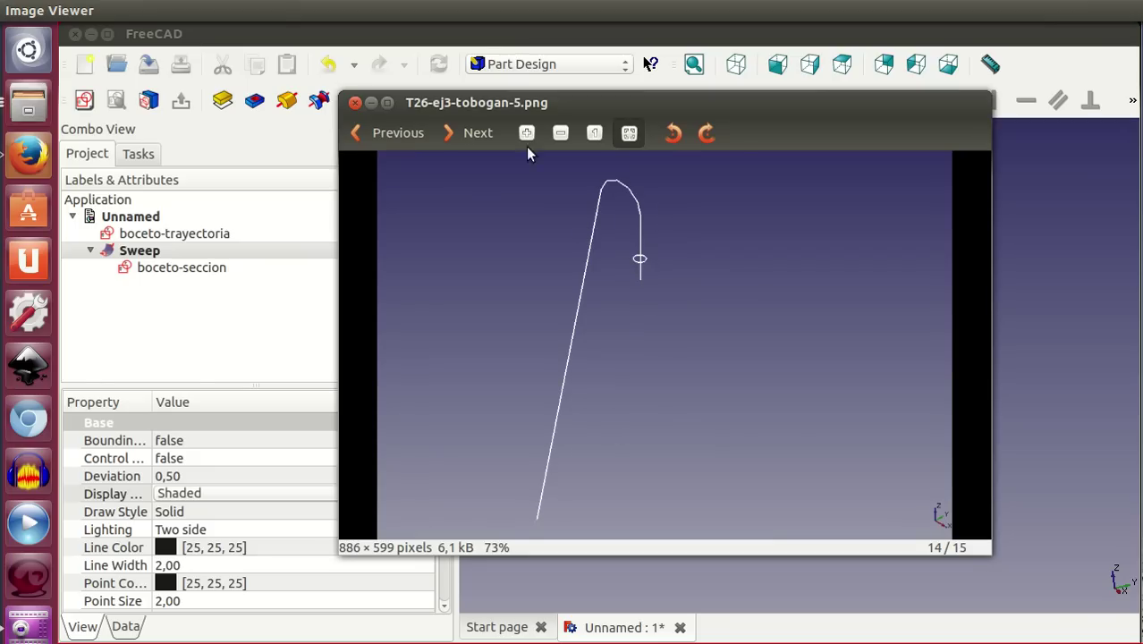
click(465, 133)
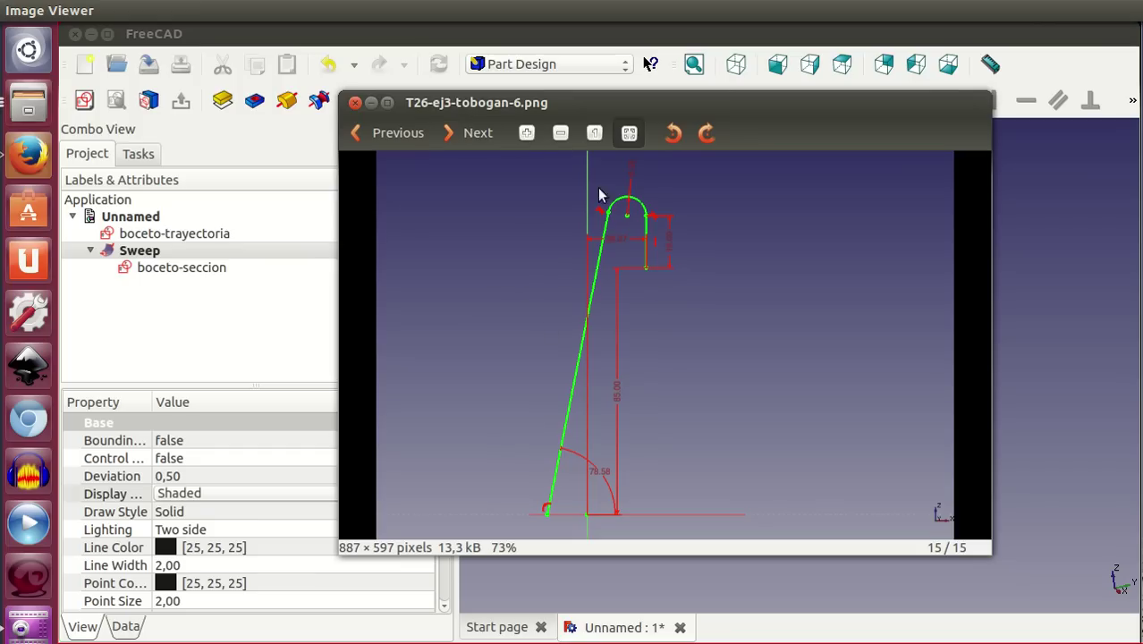
click(466, 132)
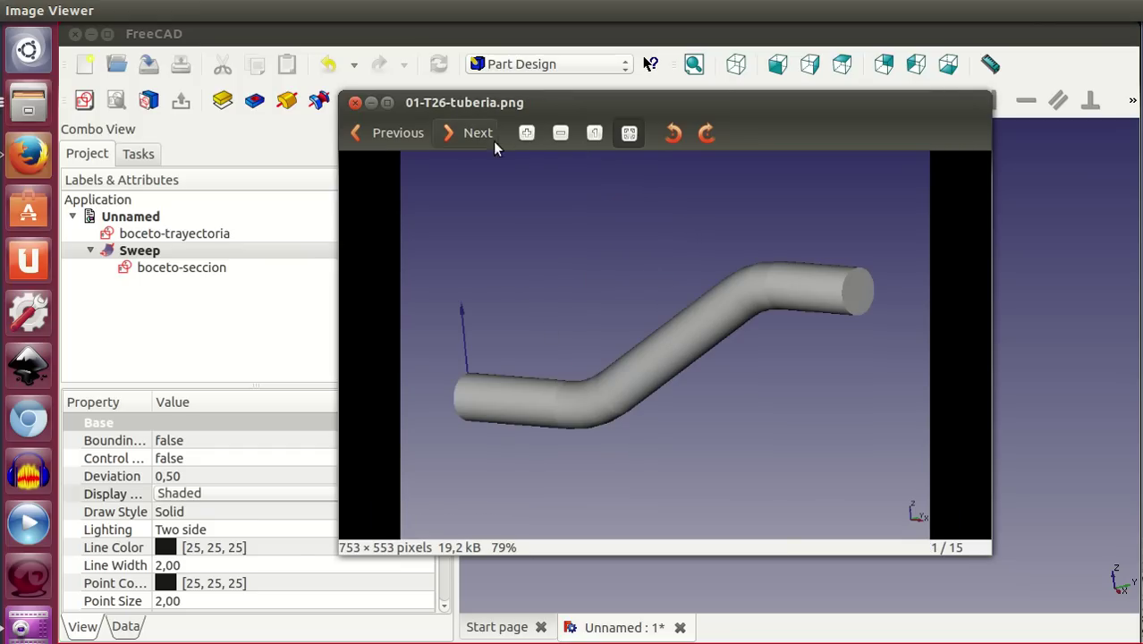
click(394, 132)
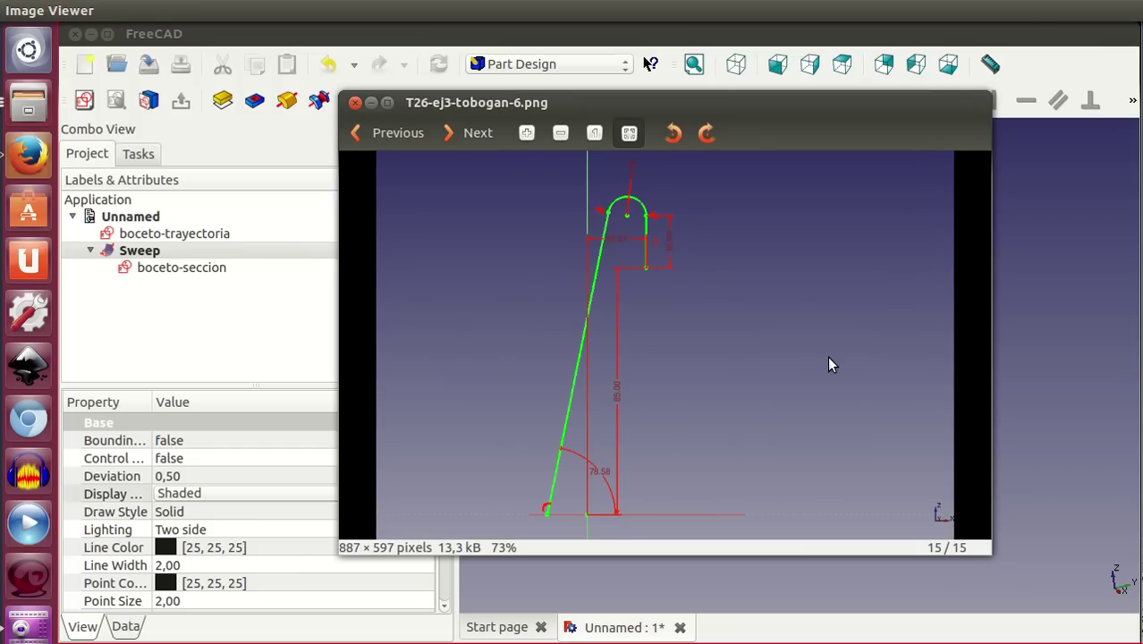